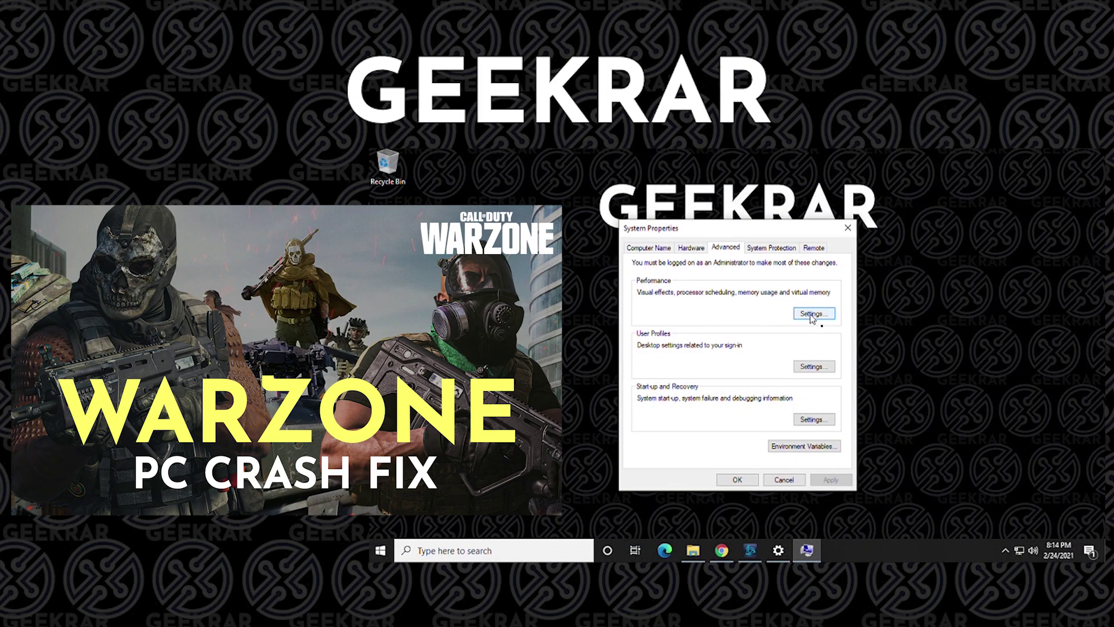
- Open the Virtual Memory dialog from the Advanced tab of Performance Options
click(812, 314)
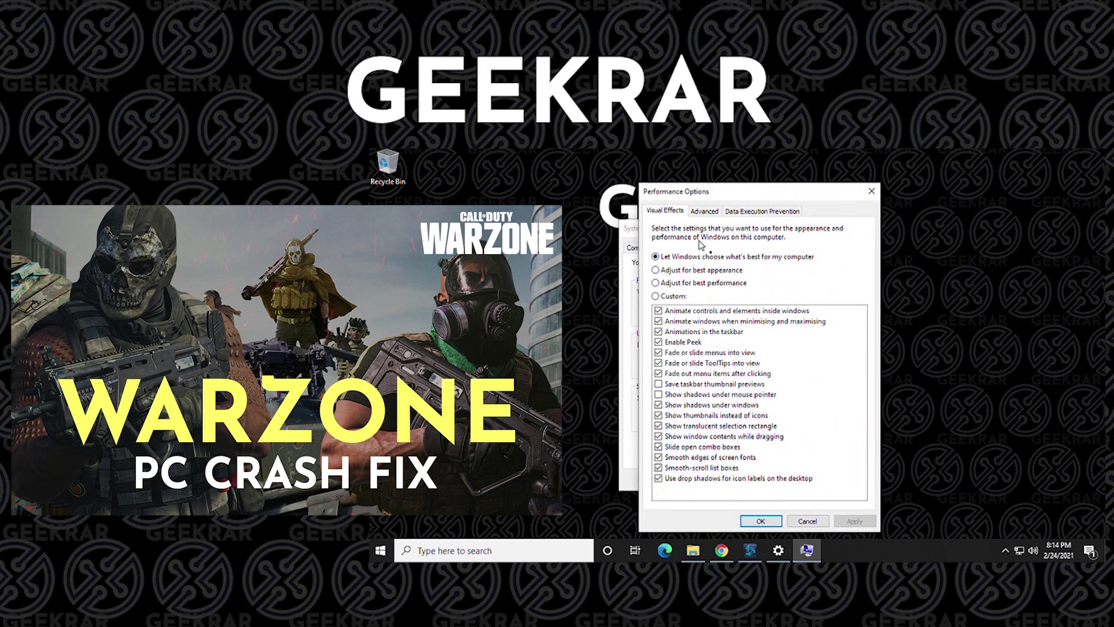
click(705, 212)
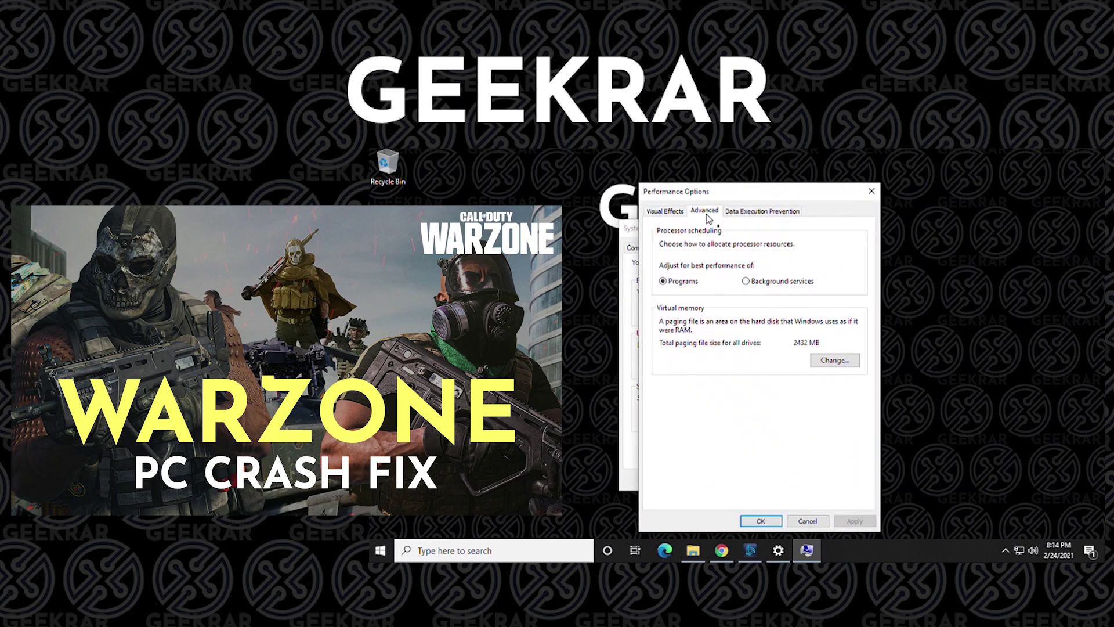
click(813, 361)
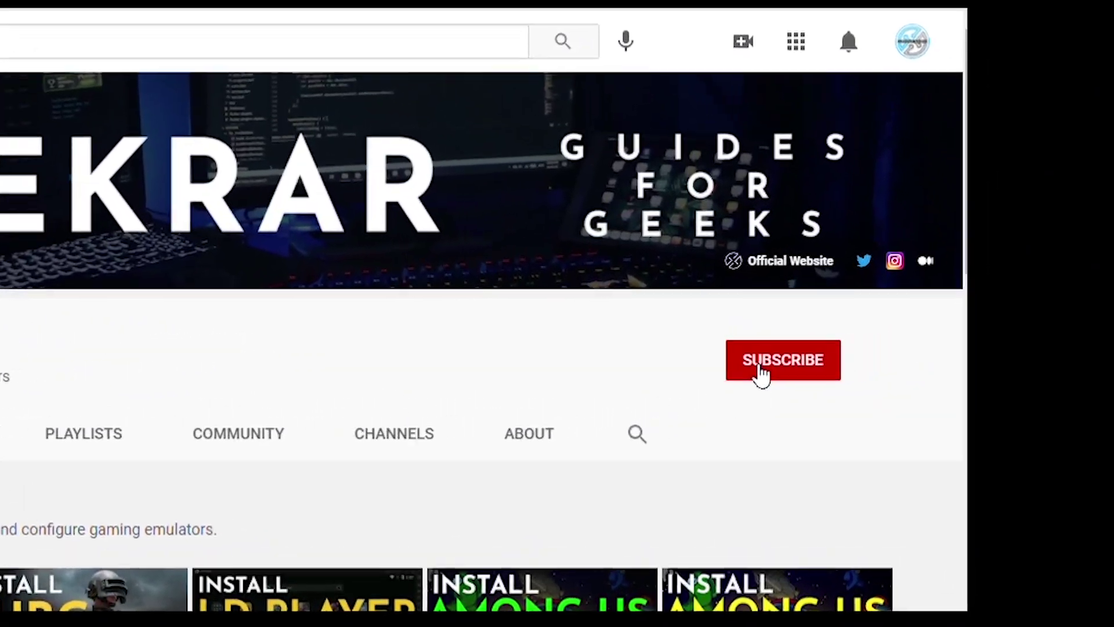
- Subscribe to the guide creator's YouTube channel
click(761, 371)
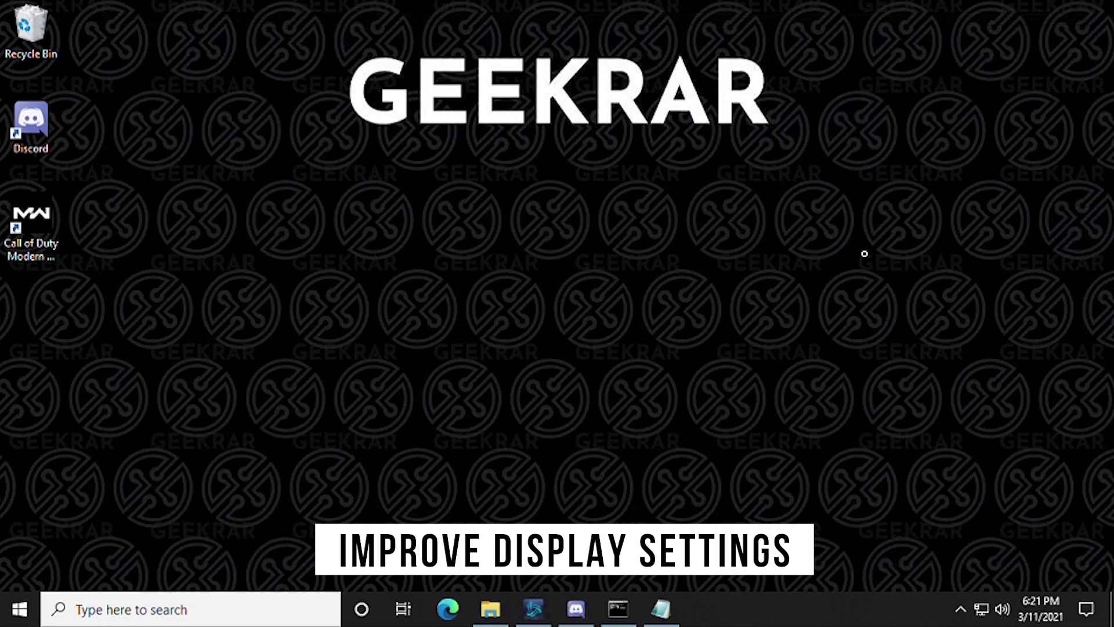
- Go from the desktop's Display settings to the Graphics settings page
right_click(378, 276)
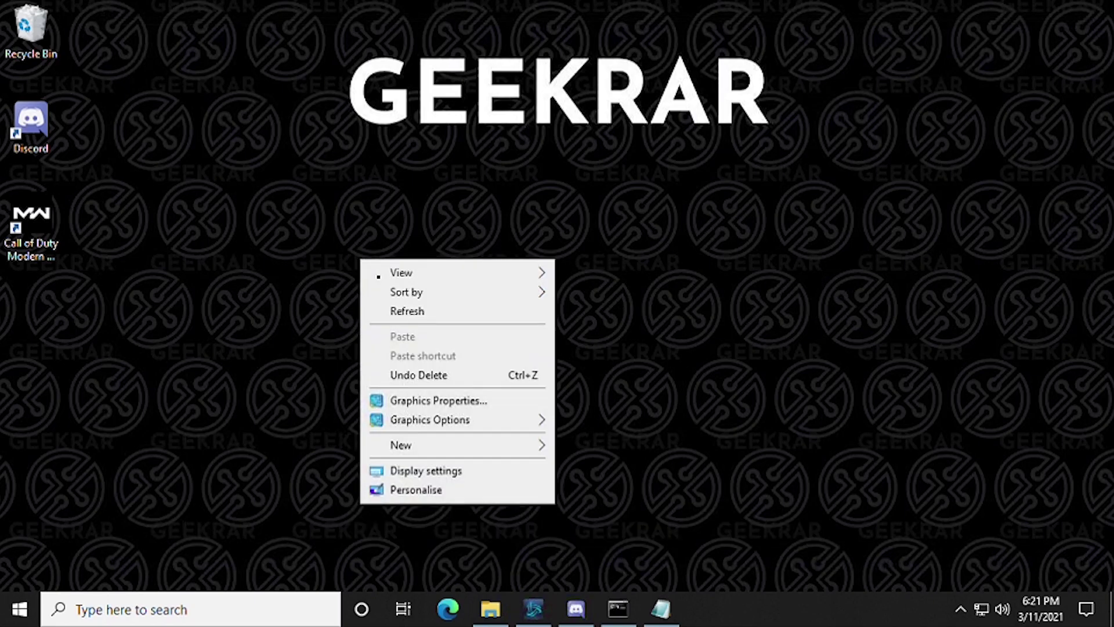
click(498, 471)
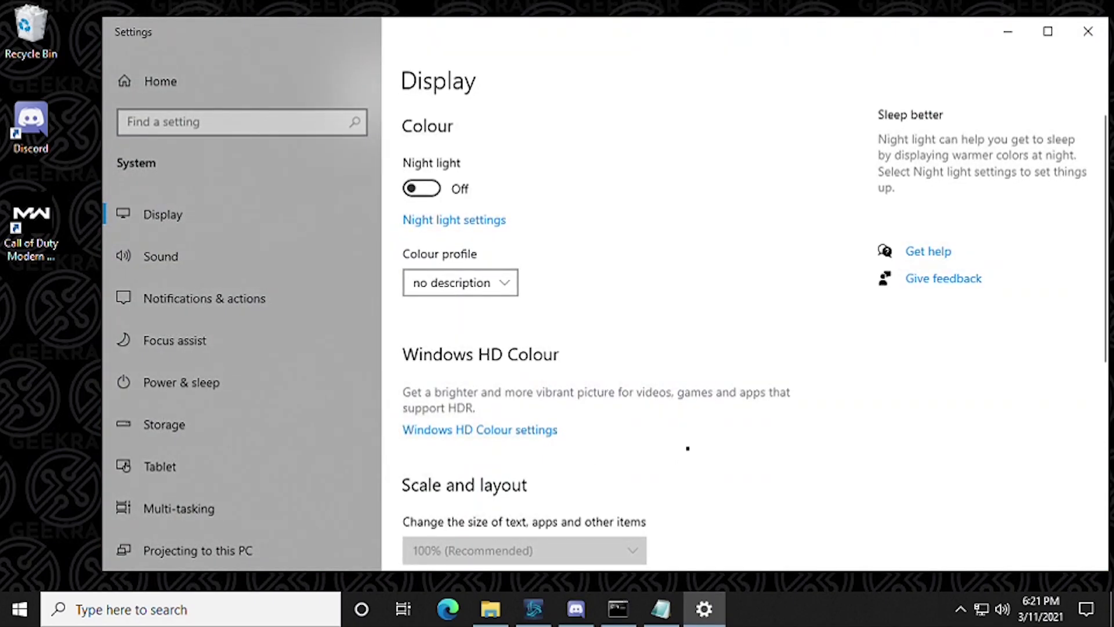
scroll(687, 448, down, 6)
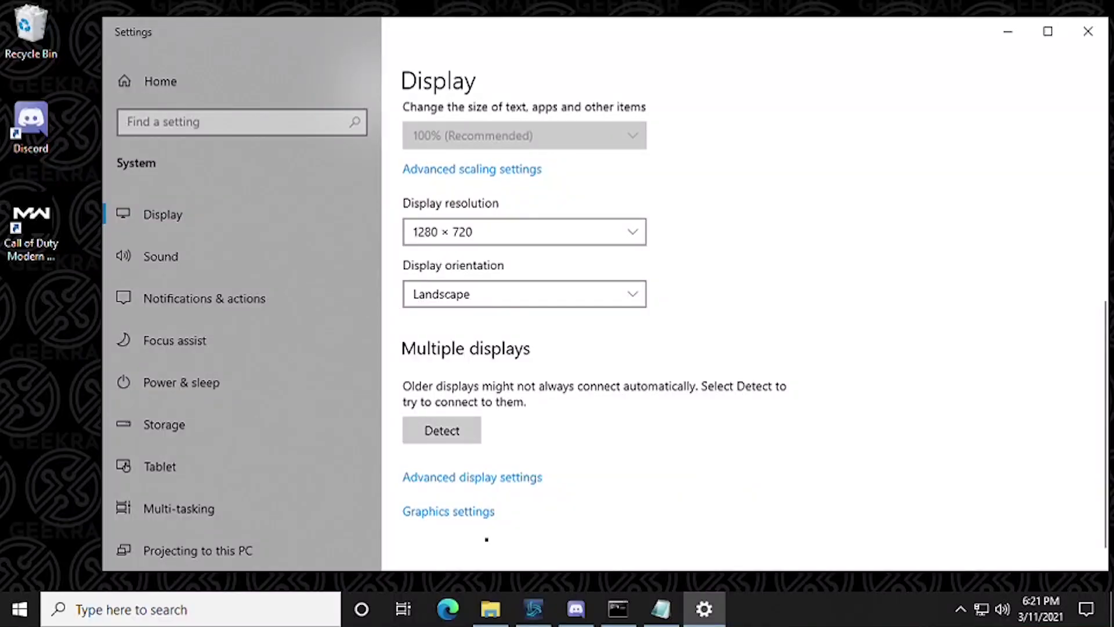
click(489, 532)
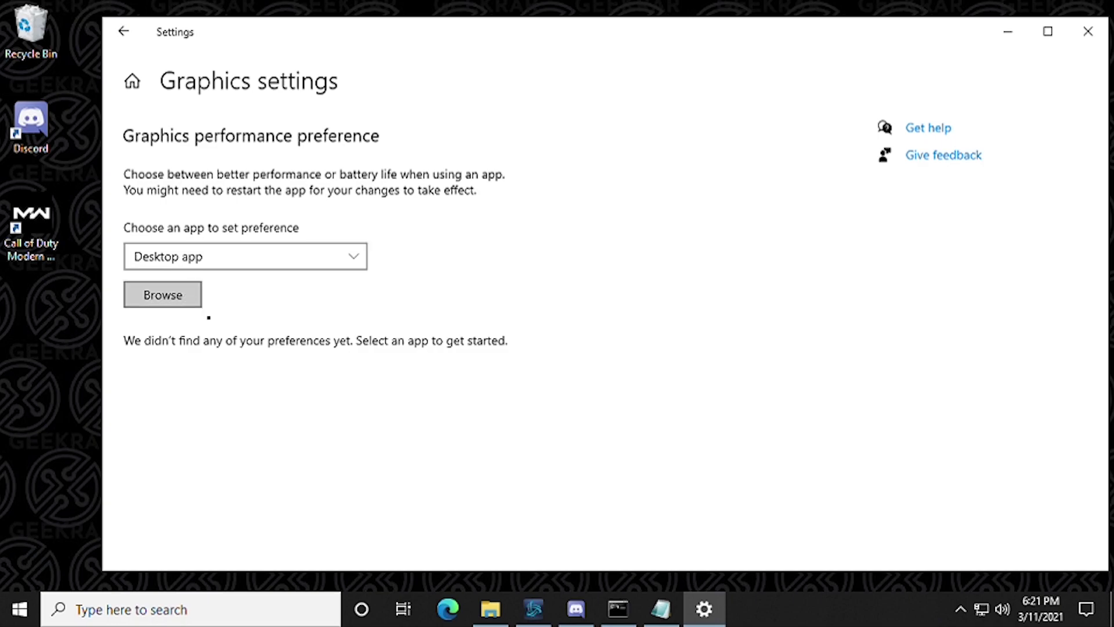
- Add ModernWarfare from GAME DUMP (D:) > Call of Duty Modern Warfare to the graphics list
click(200, 304)
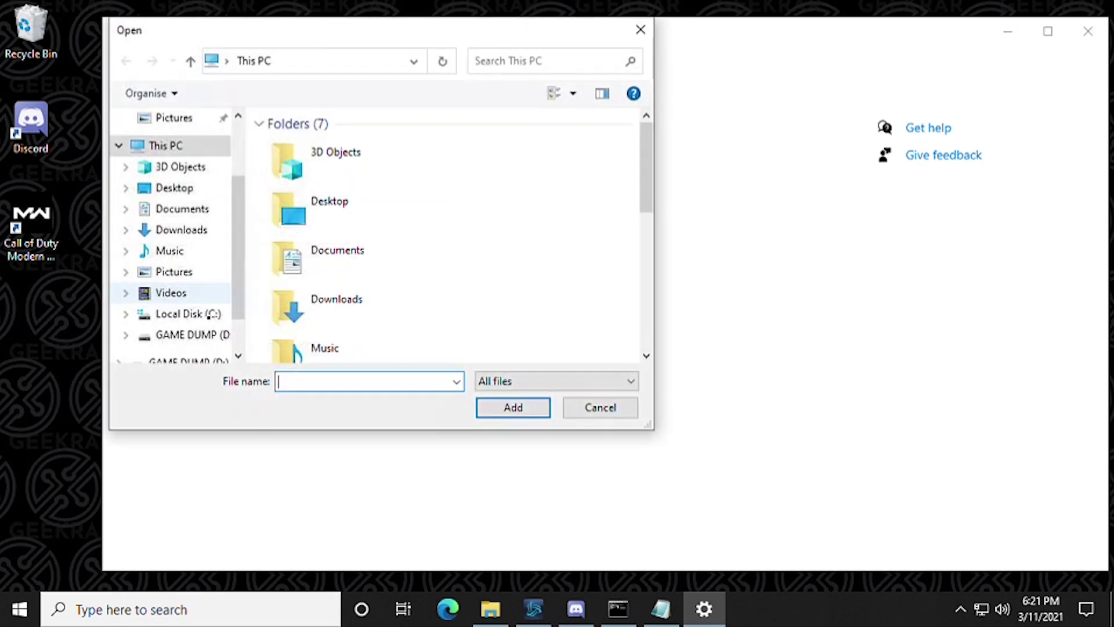
click(192, 334)
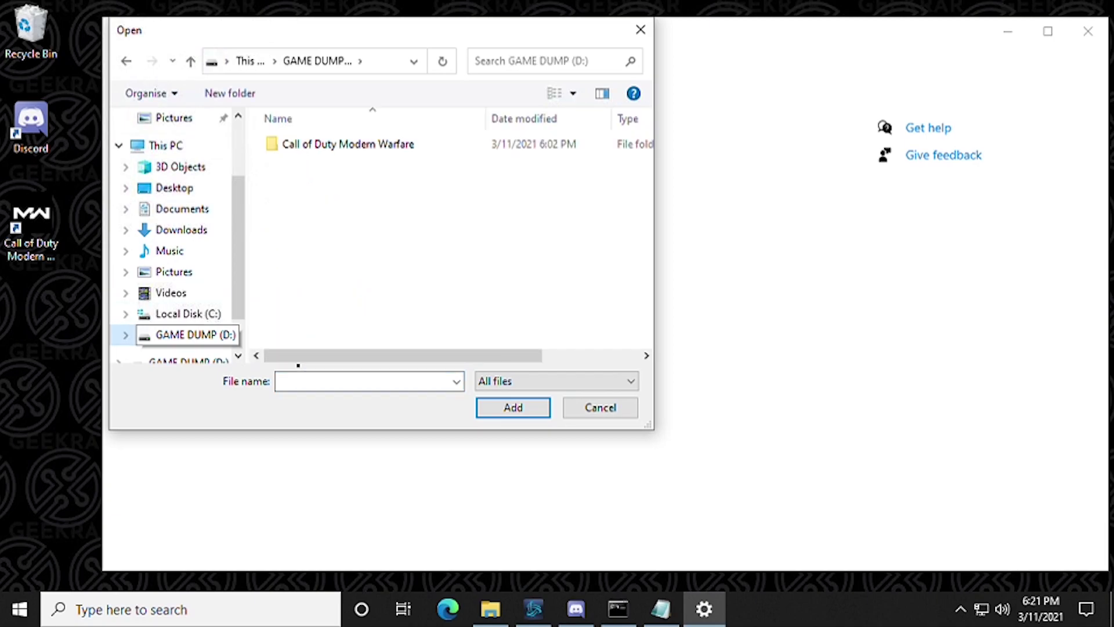
double_click(400, 145)
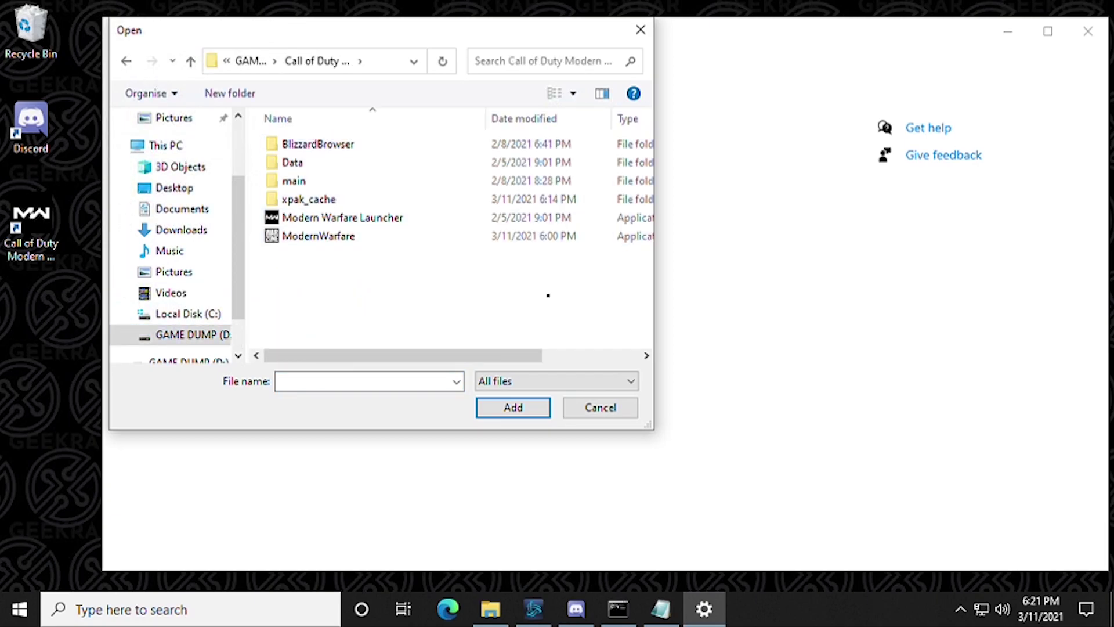
drag(522, 356, 478, 355)
click(630, 236)
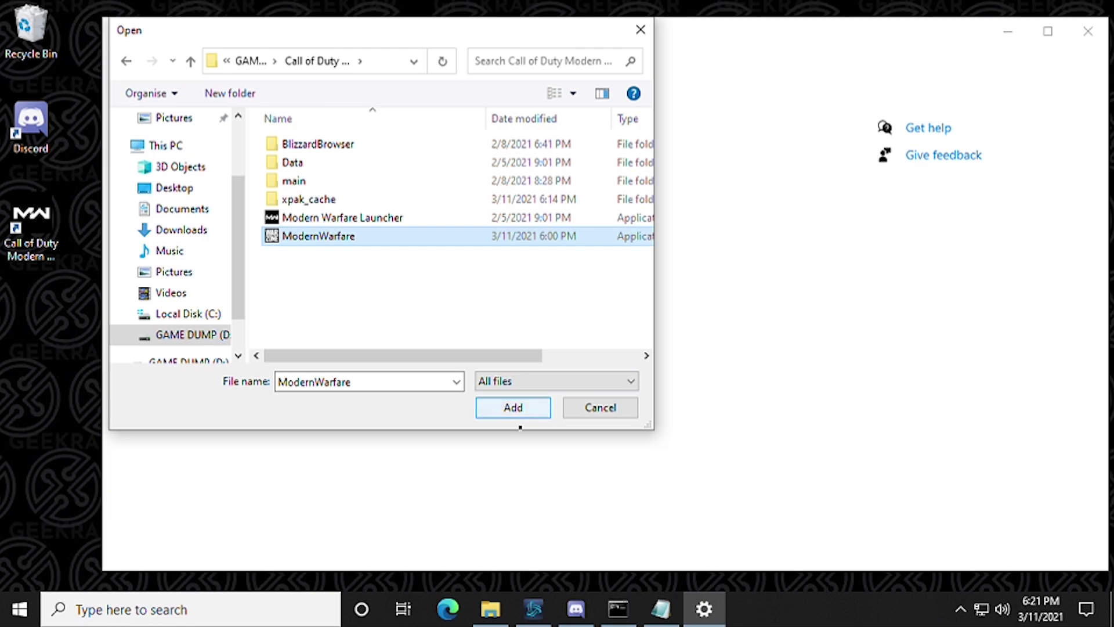
click(521, 425)
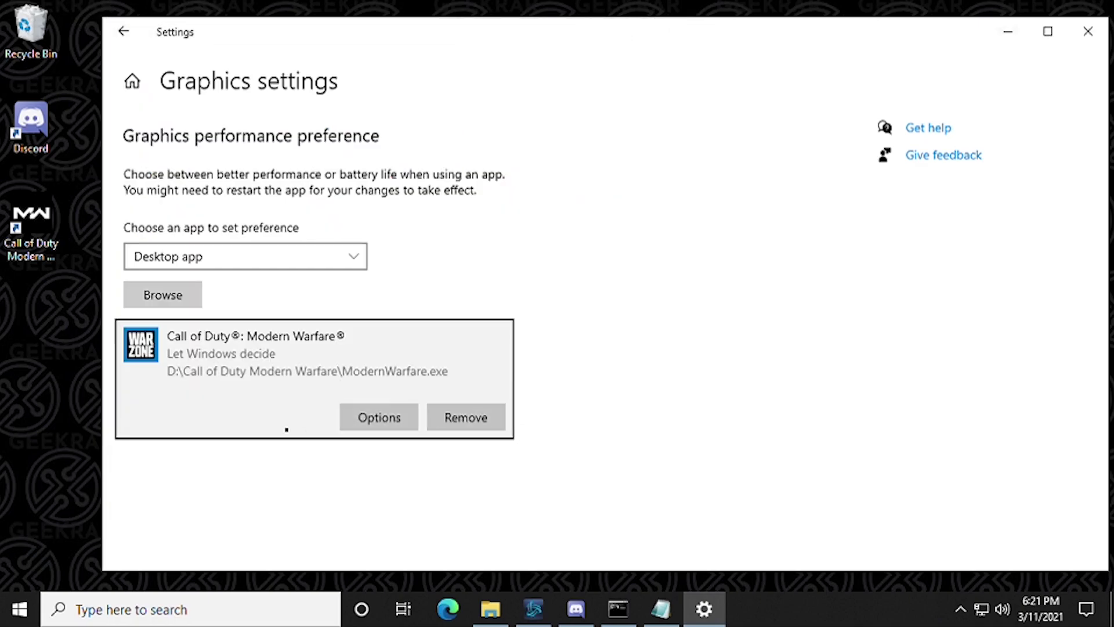
- Save High performance as Modern Warfare's graphics preference and close Settings
click(379, 418)
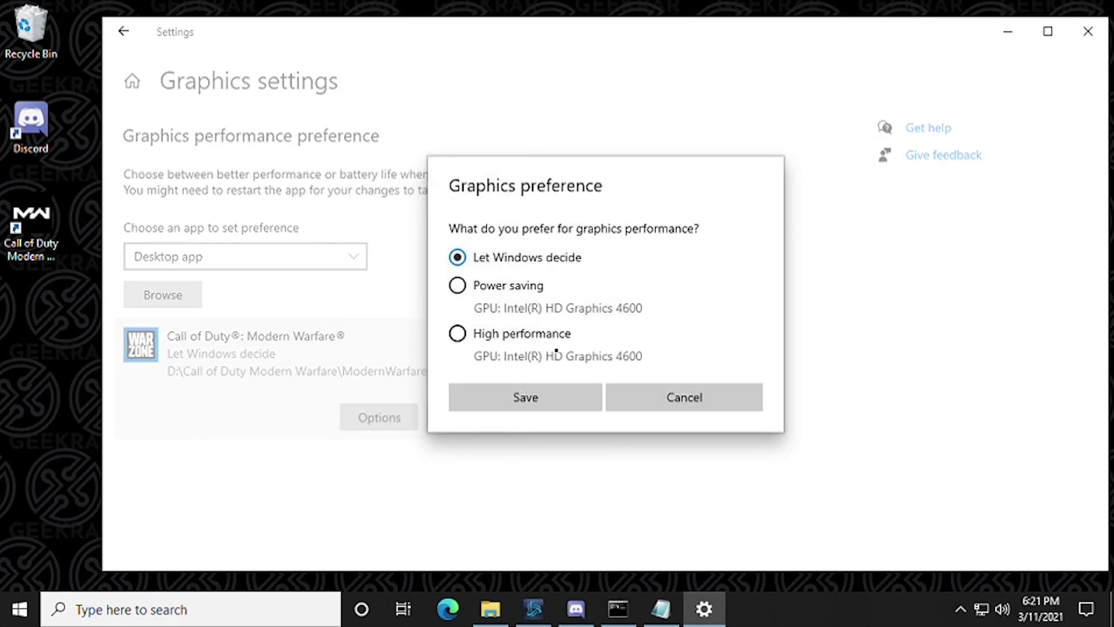
click(556, 348)
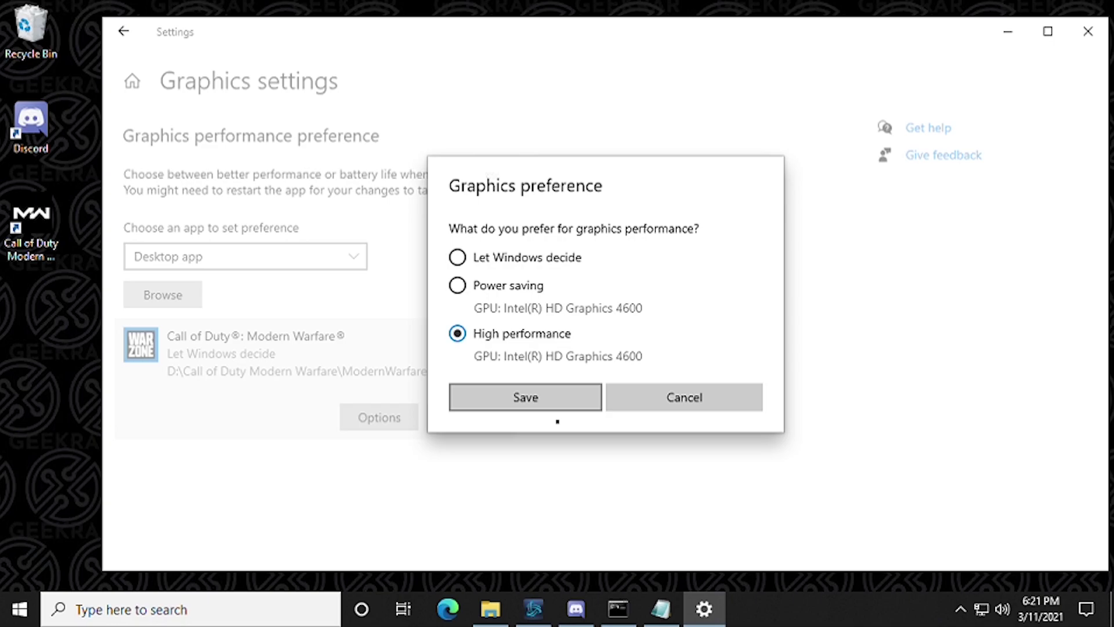
key(Return)
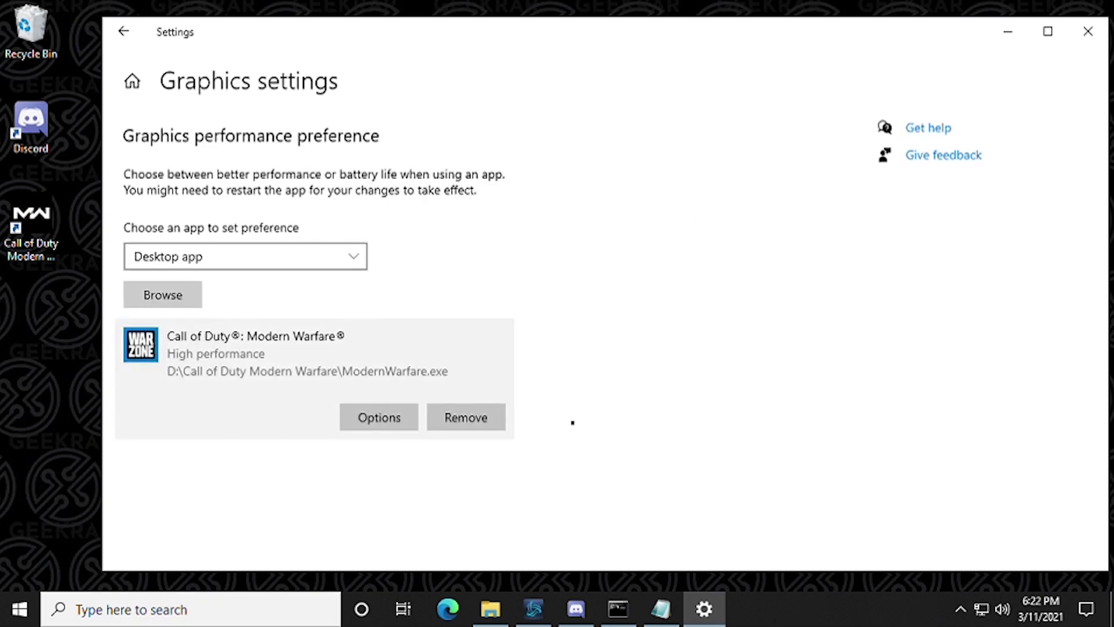
key(alt+F4)
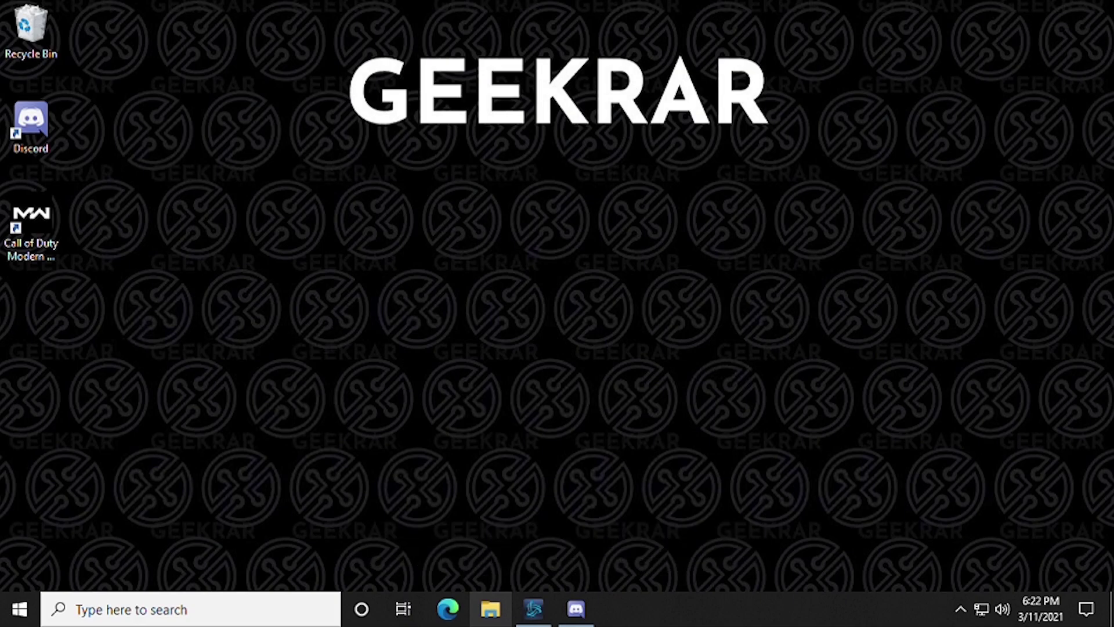
- Open Properties for ModernWarfare in the D: drive's Call of Duty Modern Warfare folder
click(490, 609)
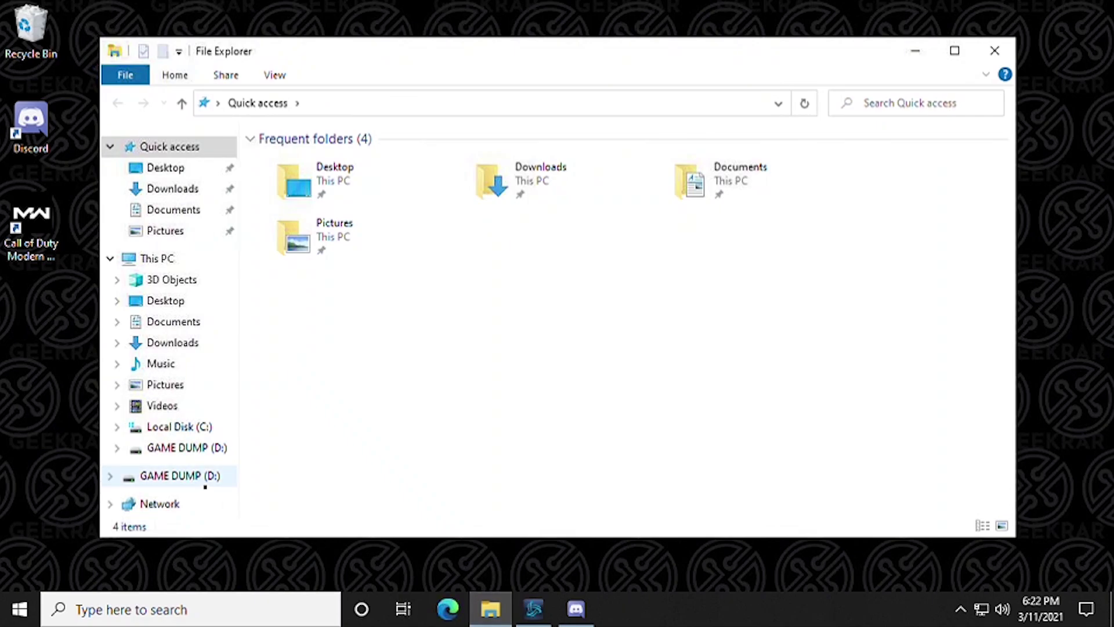
click(208, 484)
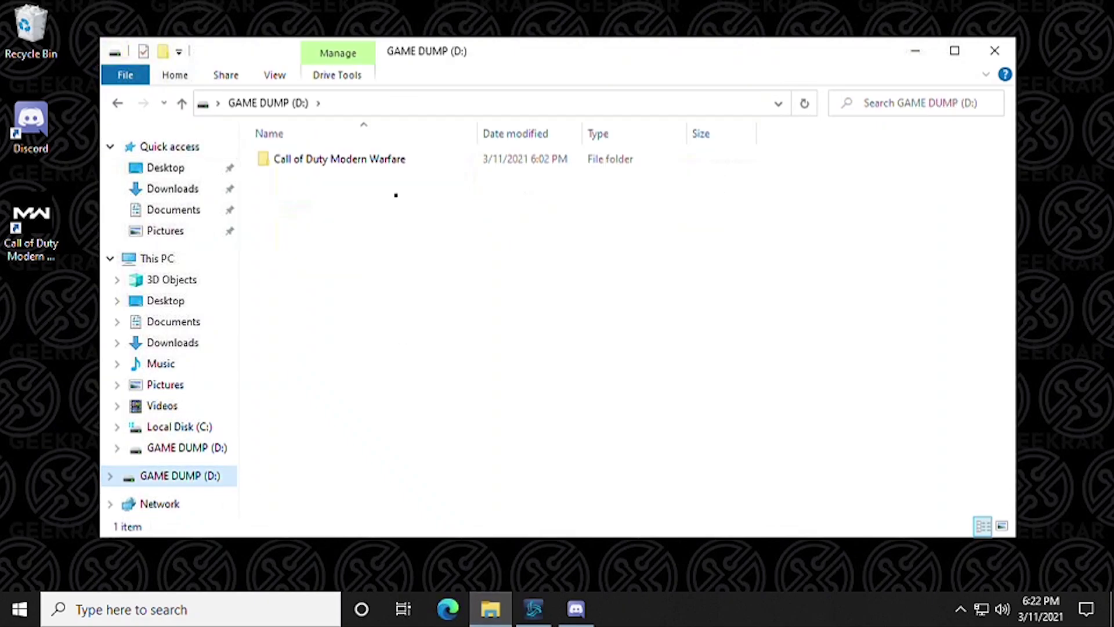
double_click(340, 158)
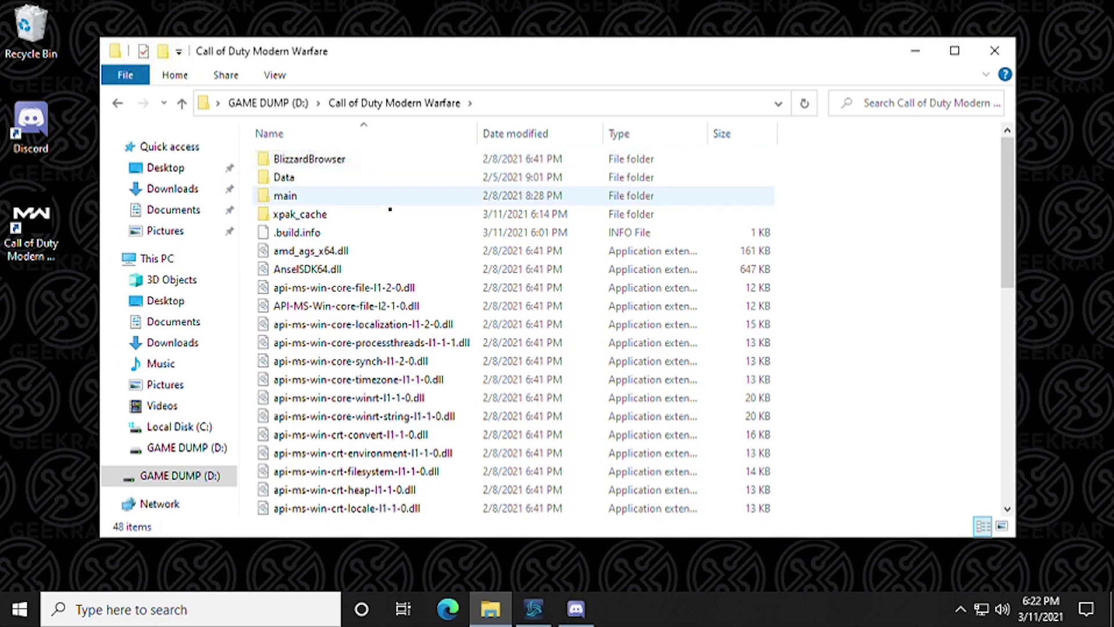
scroll(395, 243, down, 8)
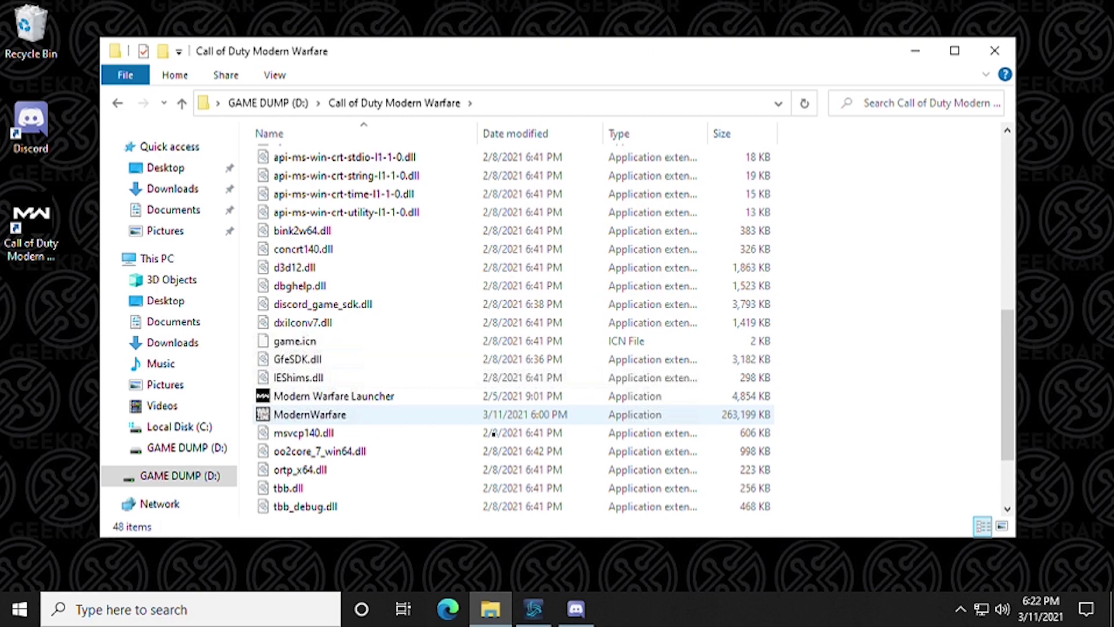
click(348, 414)
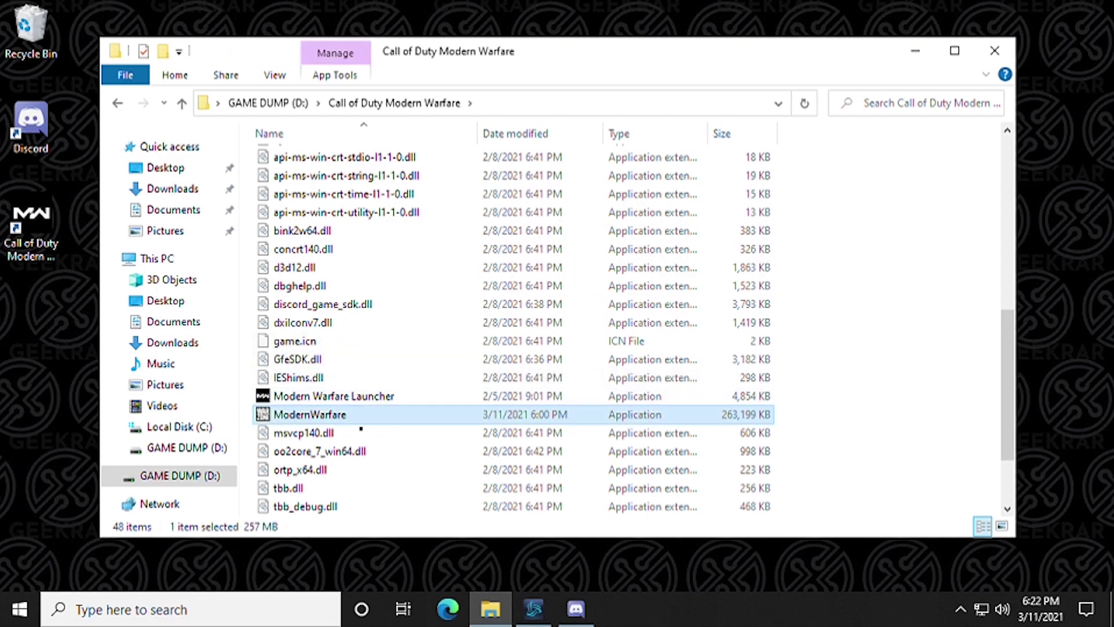
right_click(320, 414)
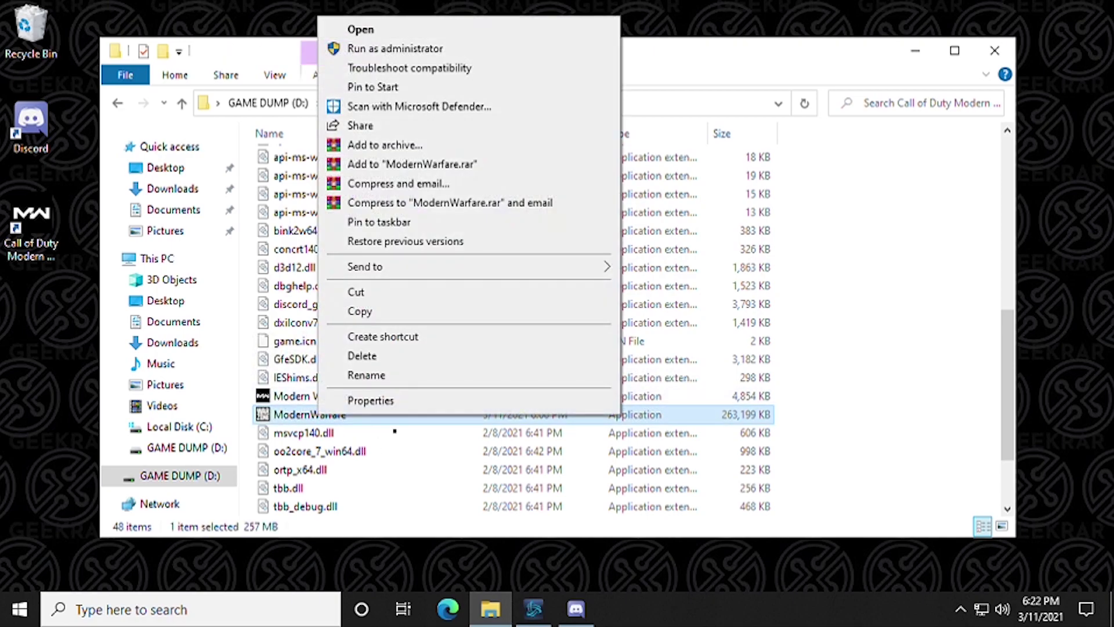
click(374, 401)
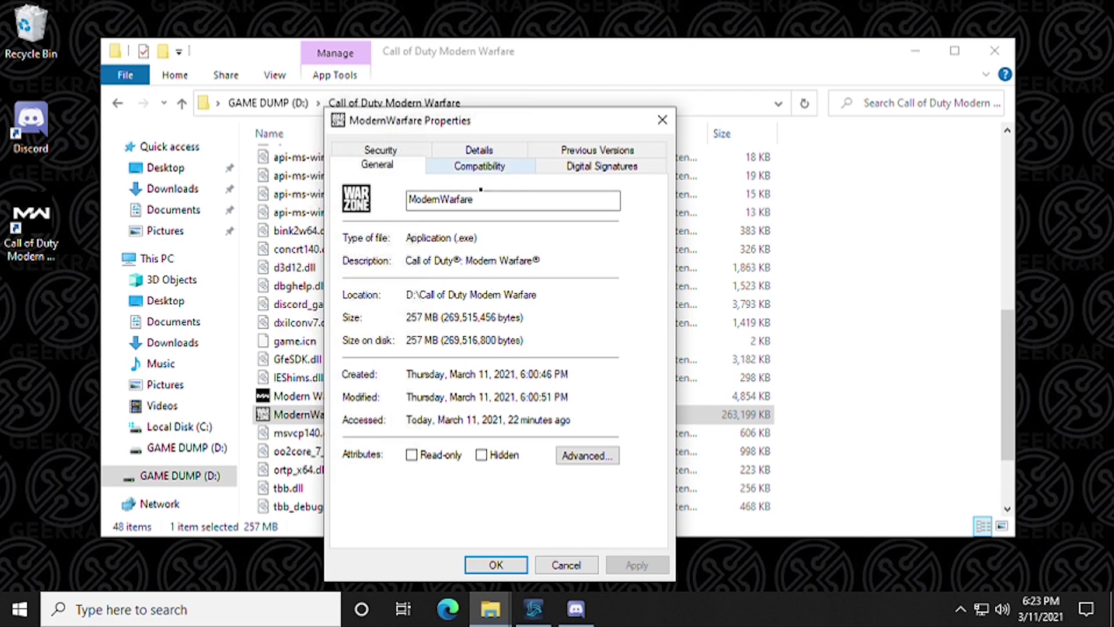
- Override ModernWarfare's high DPI scaling to be performed by Application, save, and close Explorer
click(480, 166)
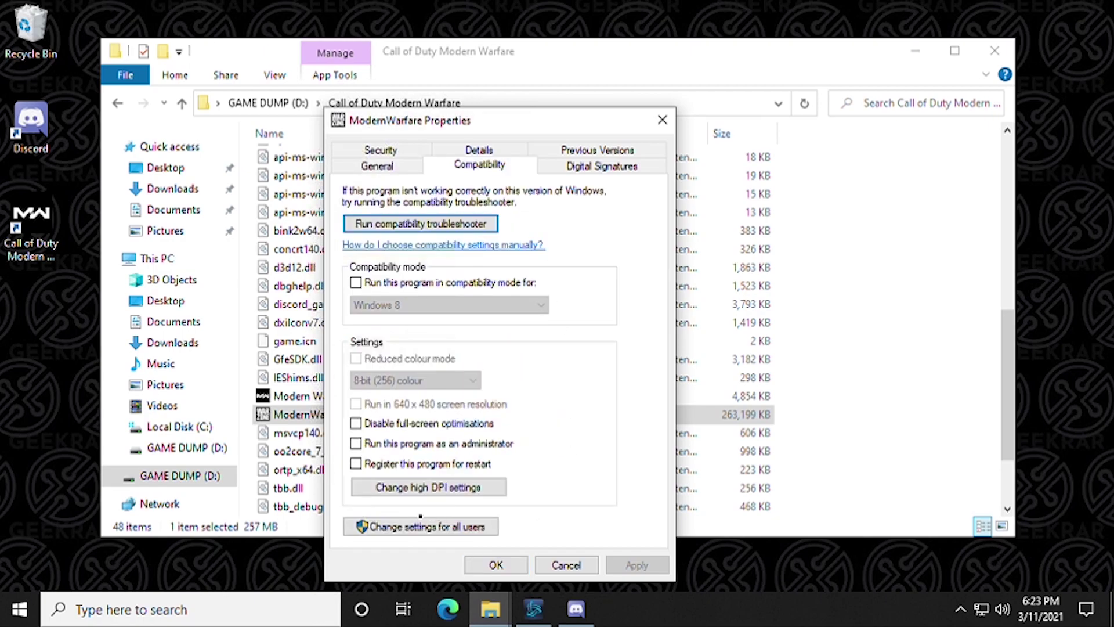
click(463, 487)
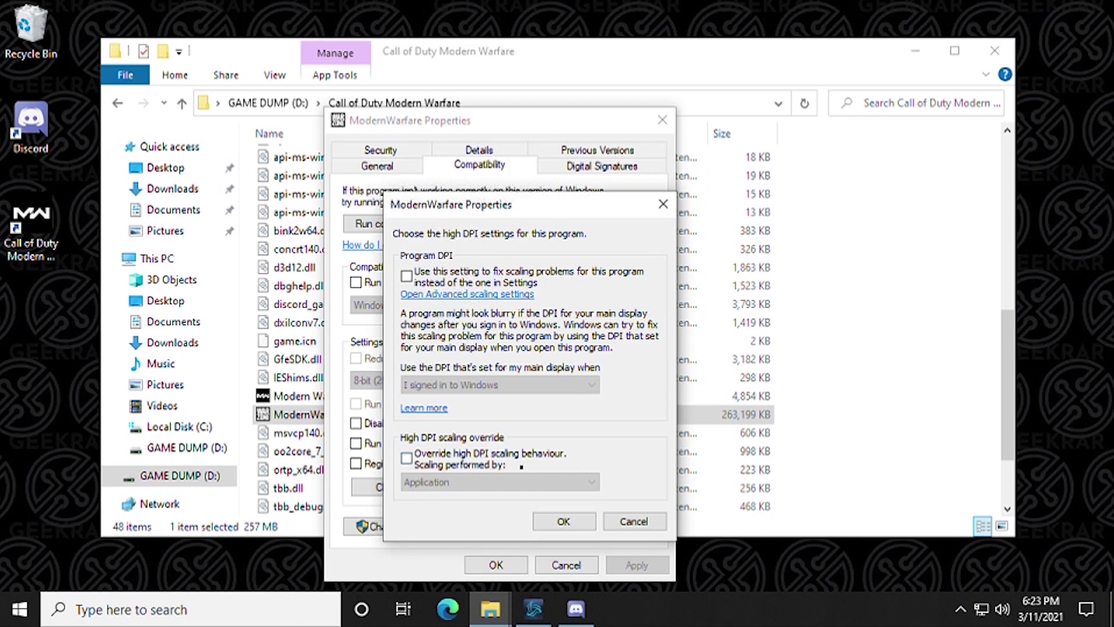
click(427, 477)
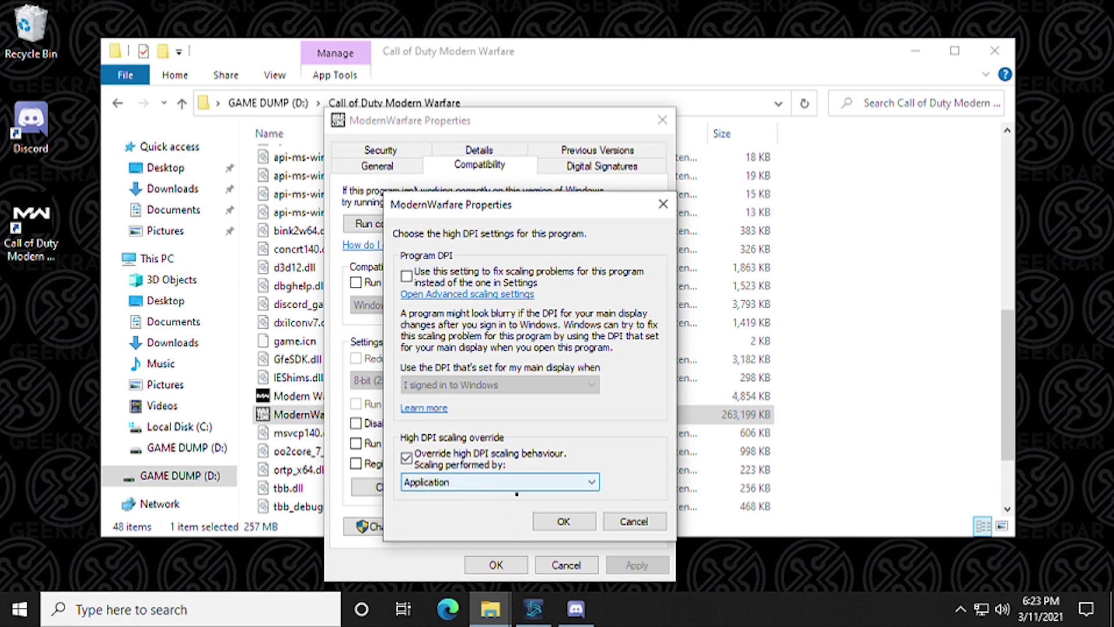
click(462, 485)
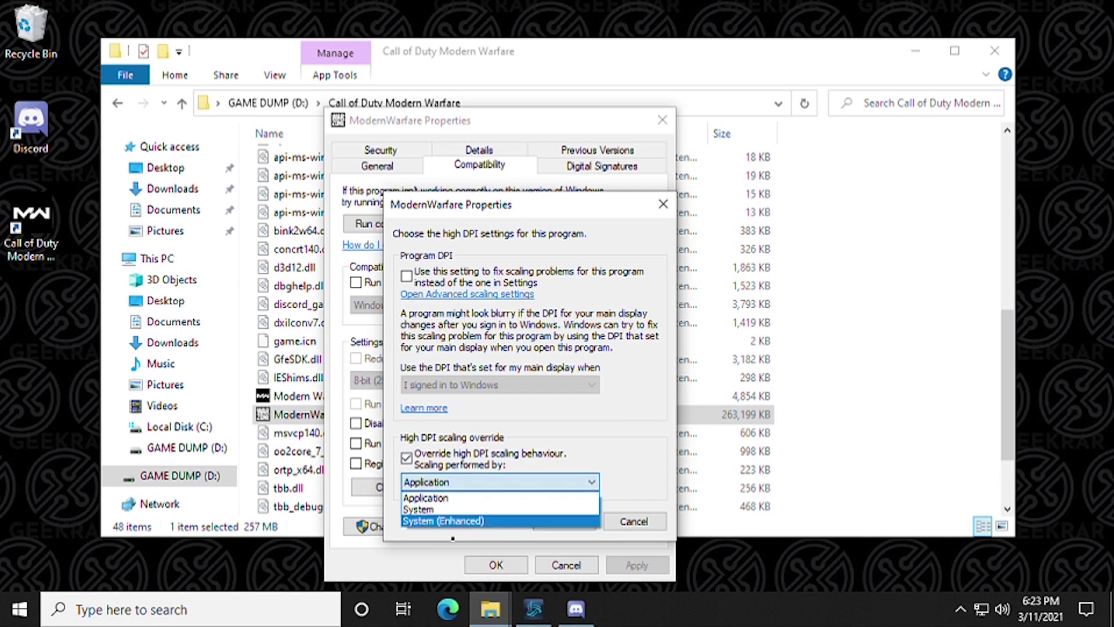
key(Escape)
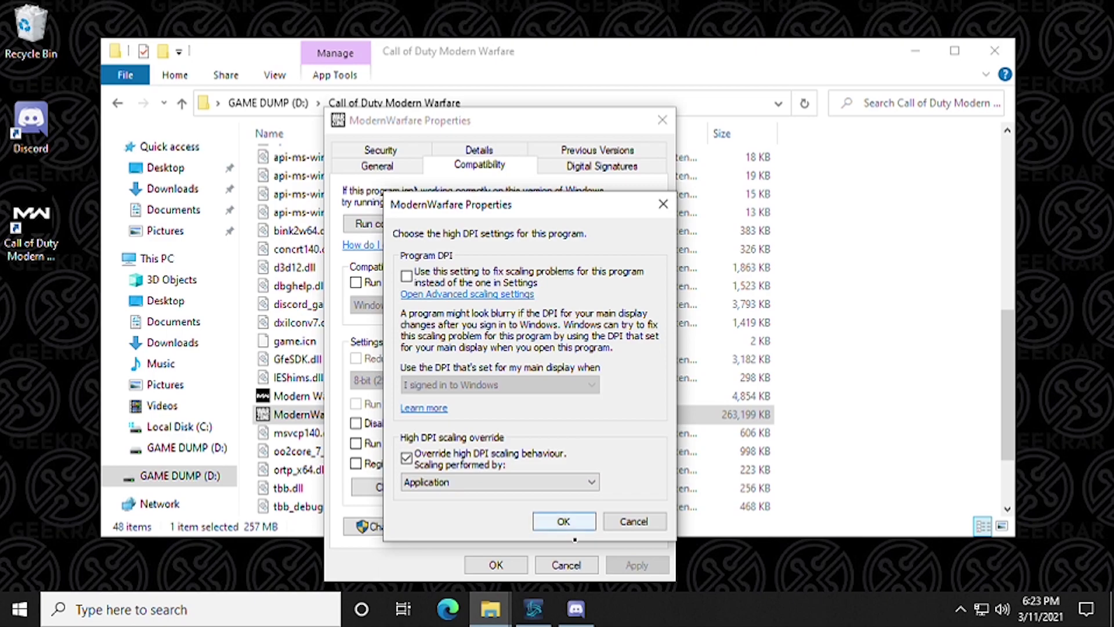
click(565, 523)
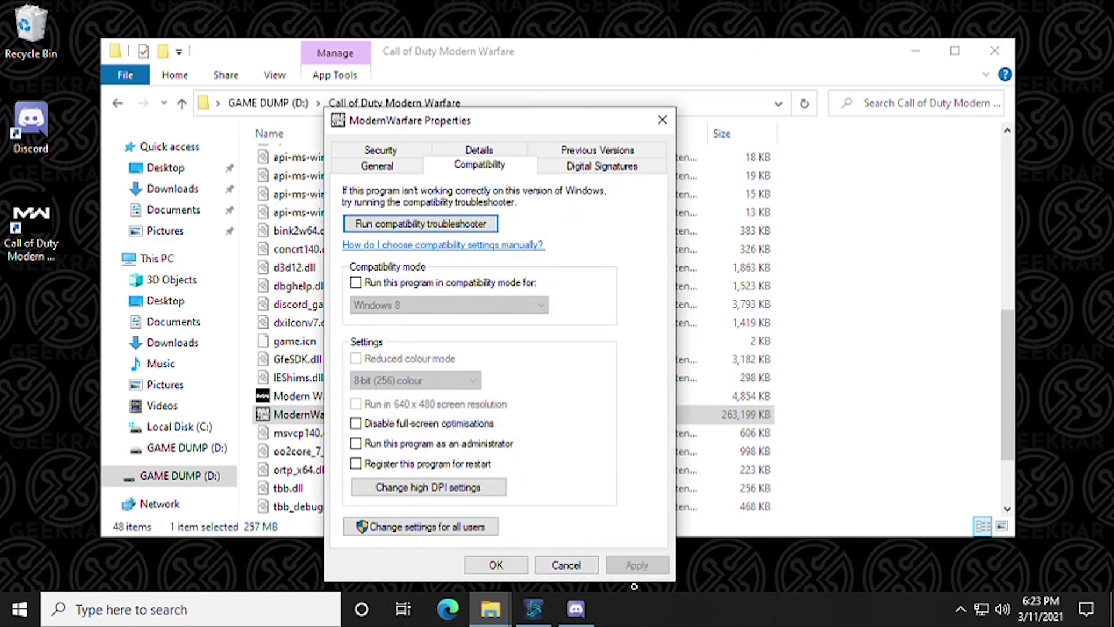
click(496, 565)
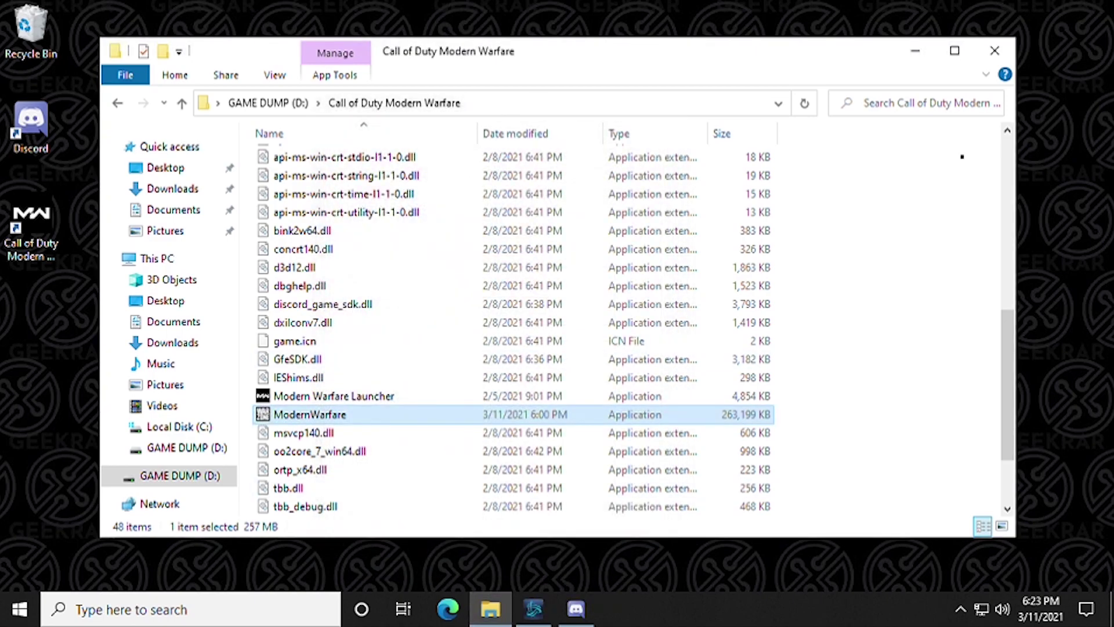
click(996, 56)
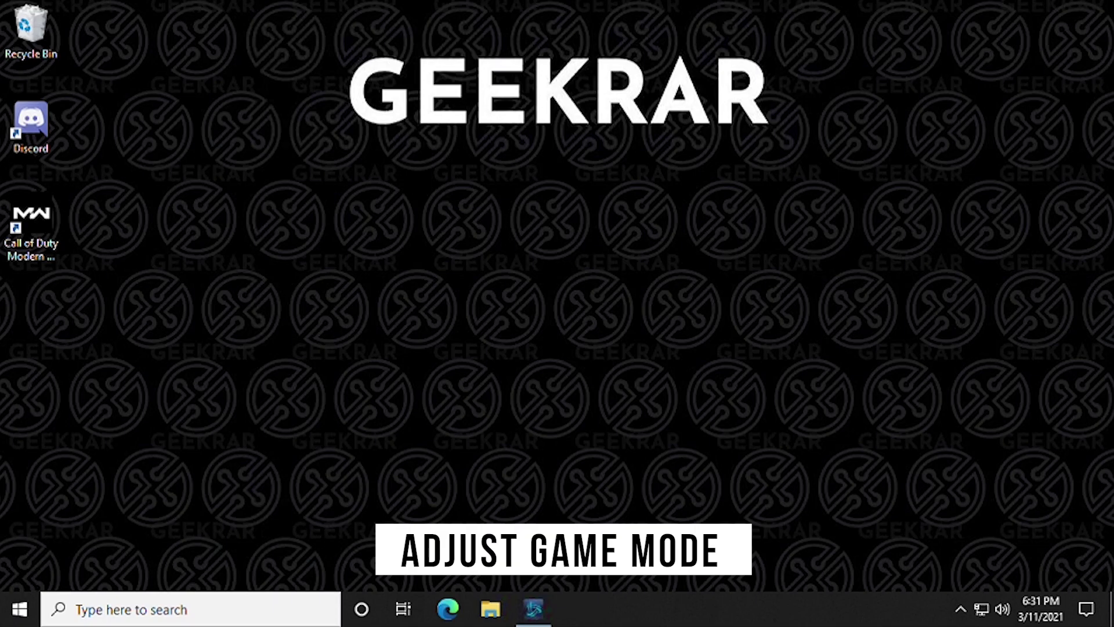
- Find Game Mode settings by searching 'game mode' and maximize the Settings window
click(25, 617)
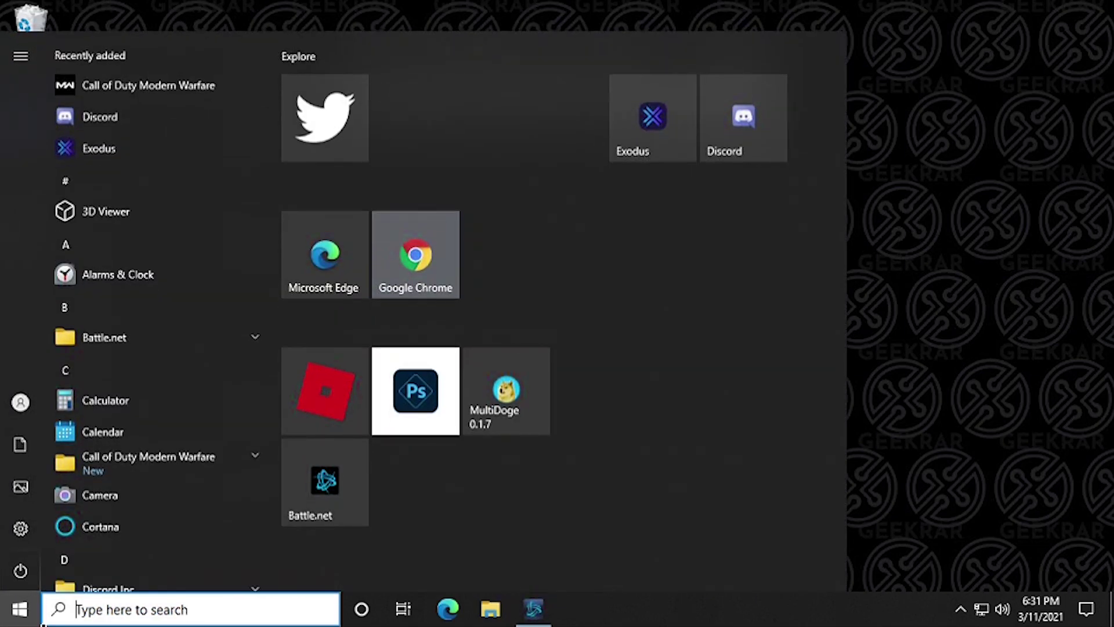
text(game mode)
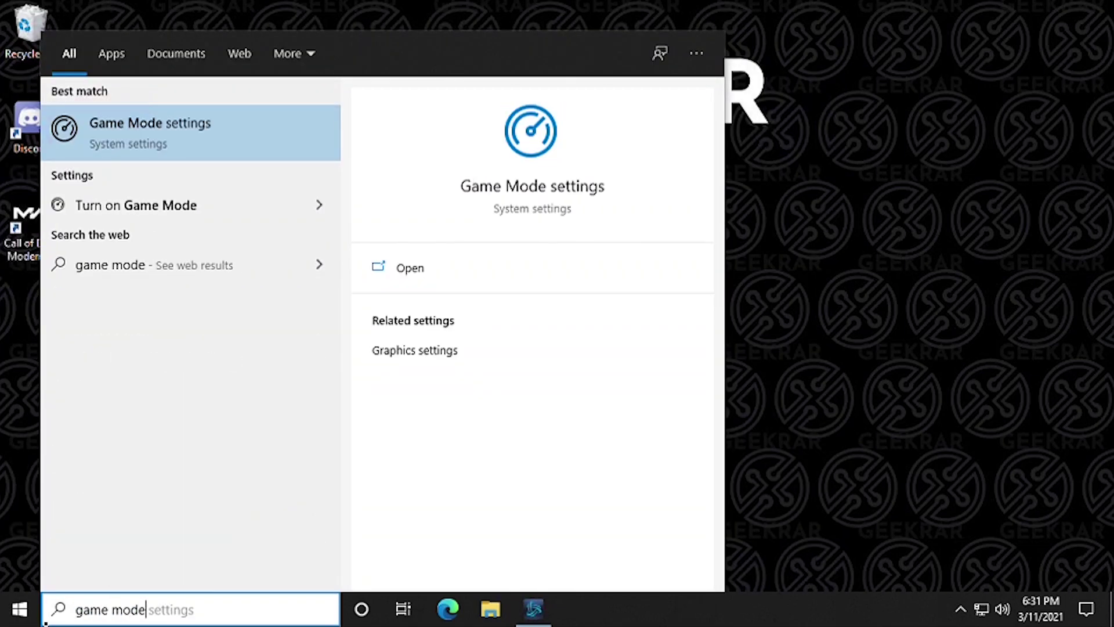
click(110, 145)
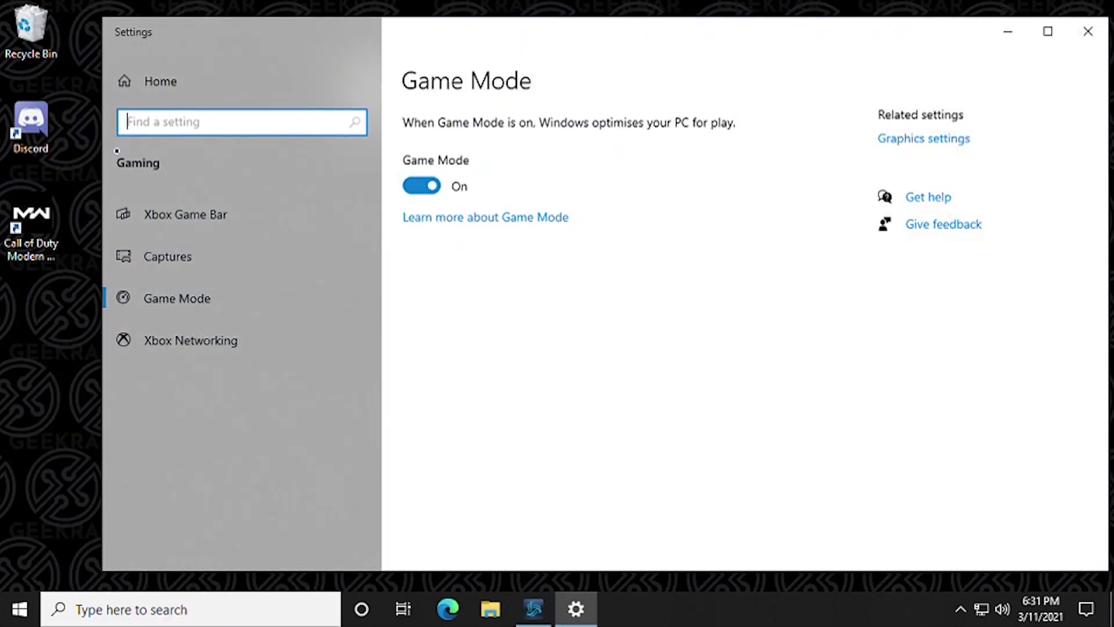
click(1048, 31)
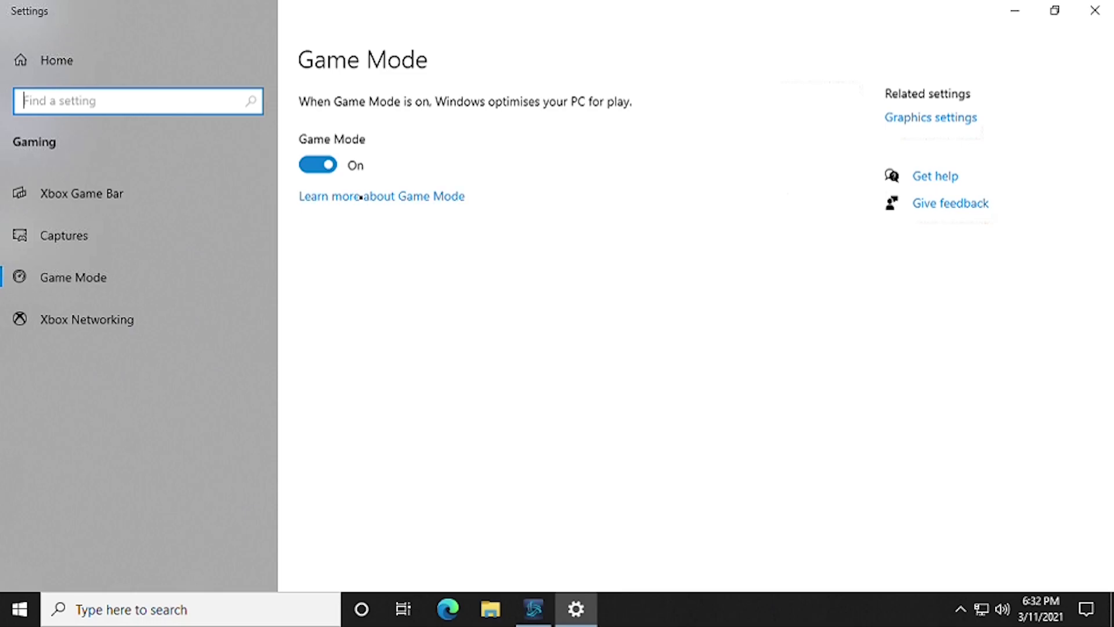
- Switch Xbox Game Bar off and check that Win+G no longer opens it
click(91, 212)
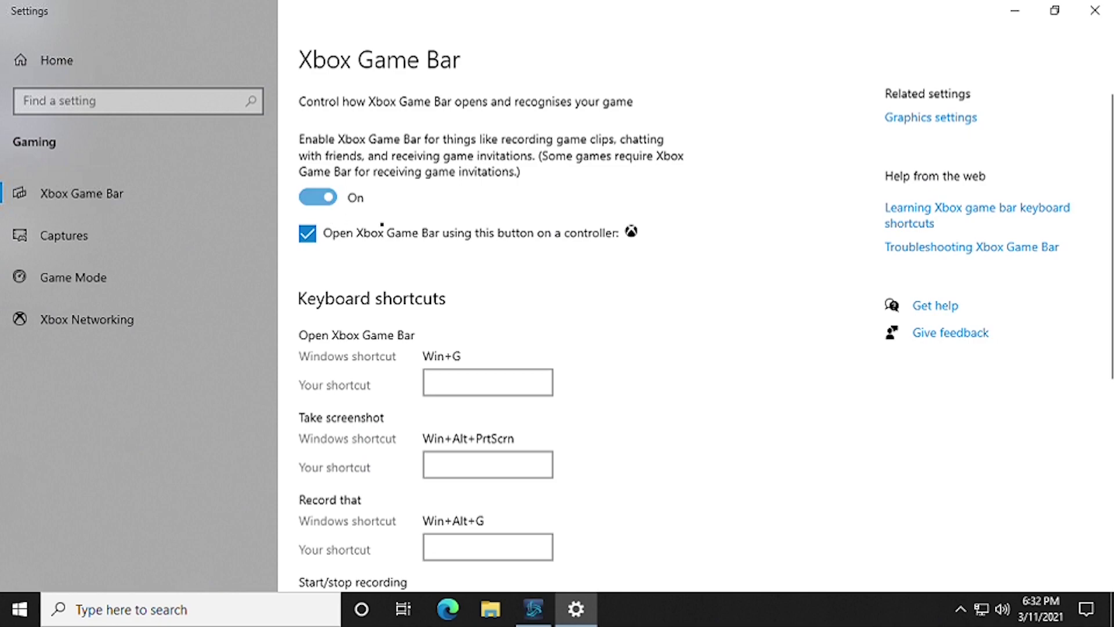
click(336, 214)
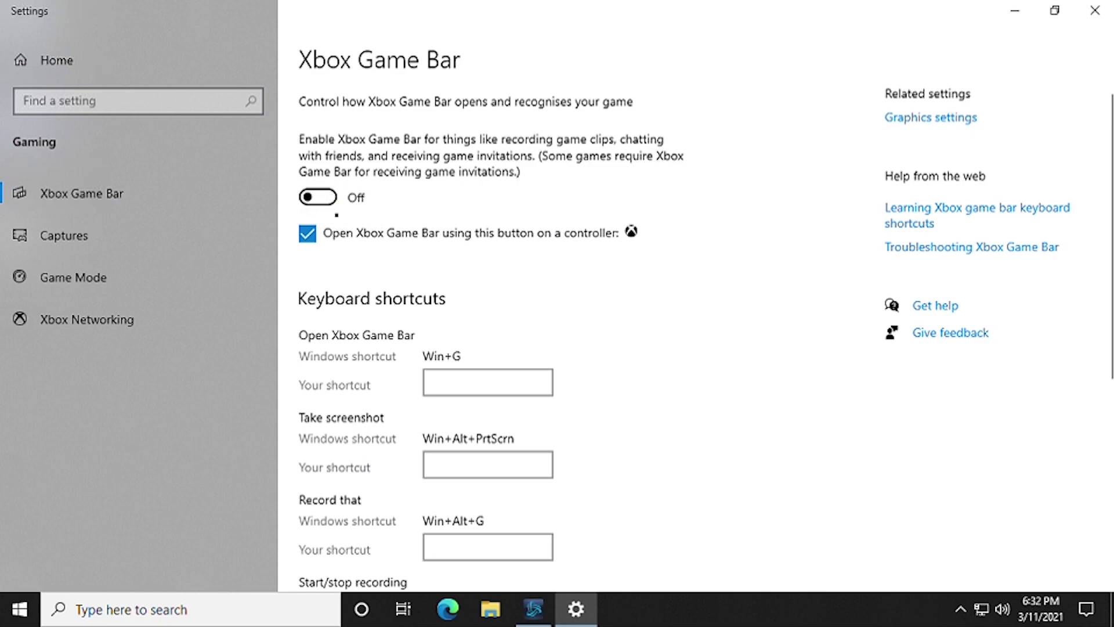
key(super+g)
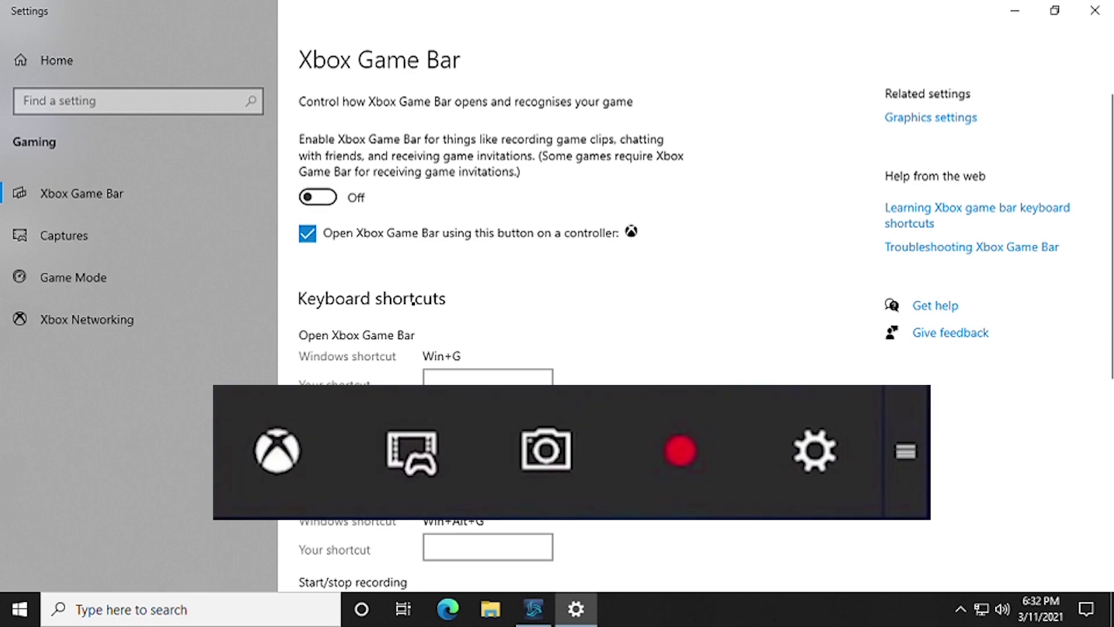
click(168, 241)
- Turn off capture audio recording and mouse cursor capture, then review Game Mode, Xbox Networking and Game Bar
click(318, 162)
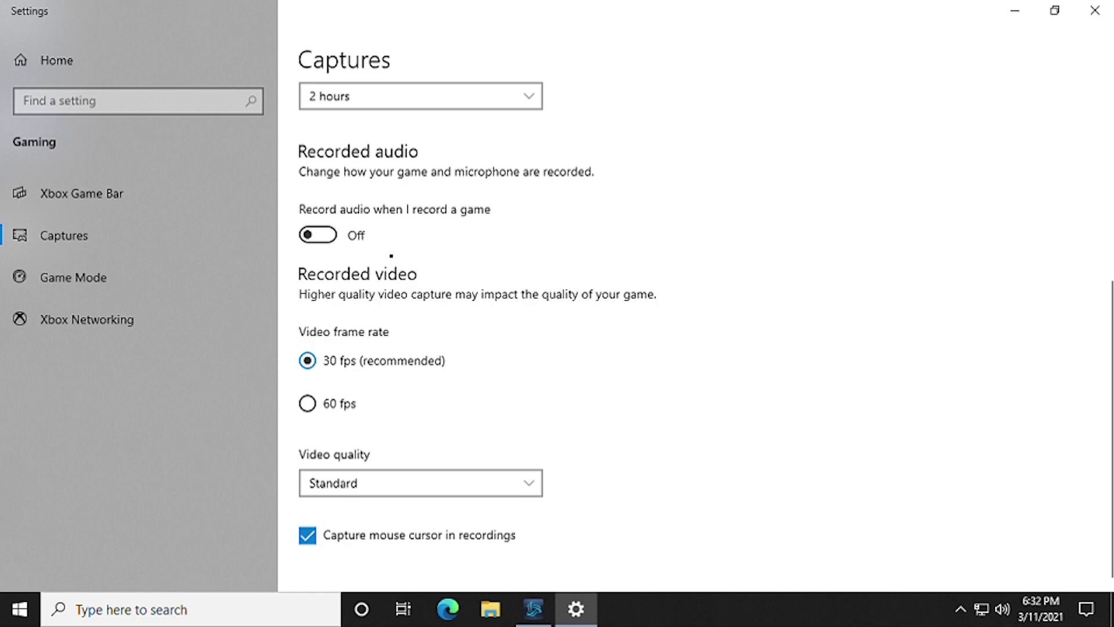
click(329, 535)
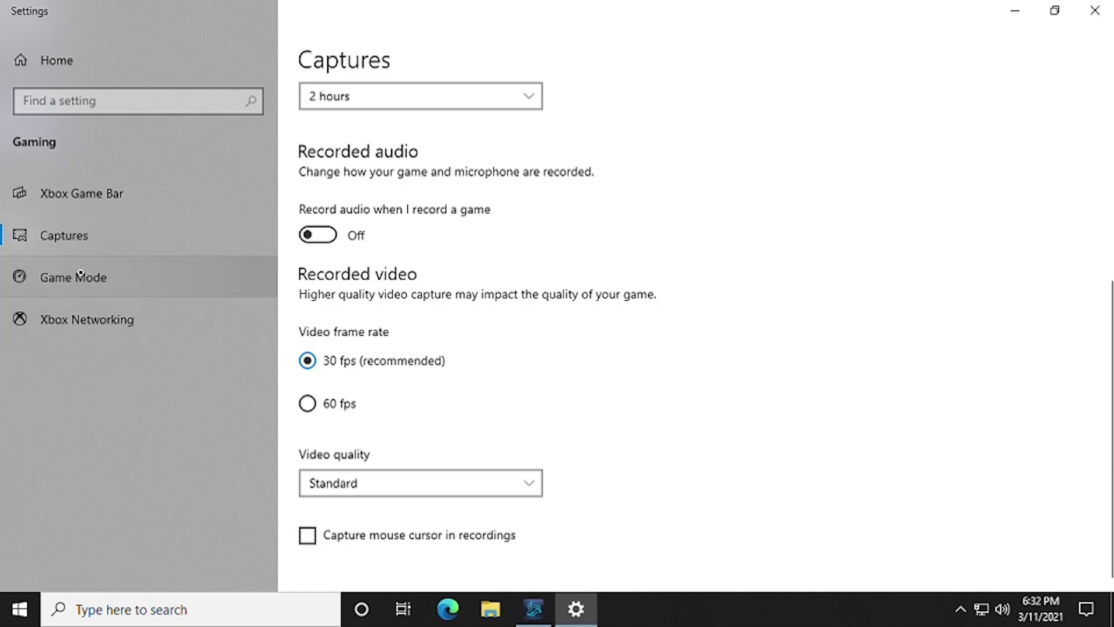
click(77, 293)
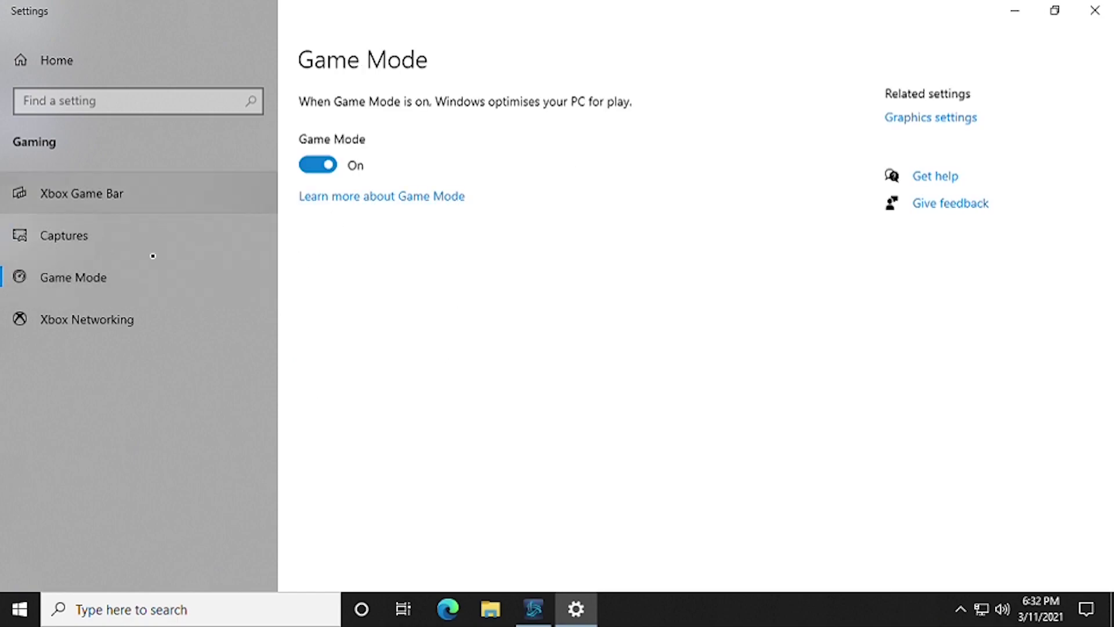
click(148, 337)
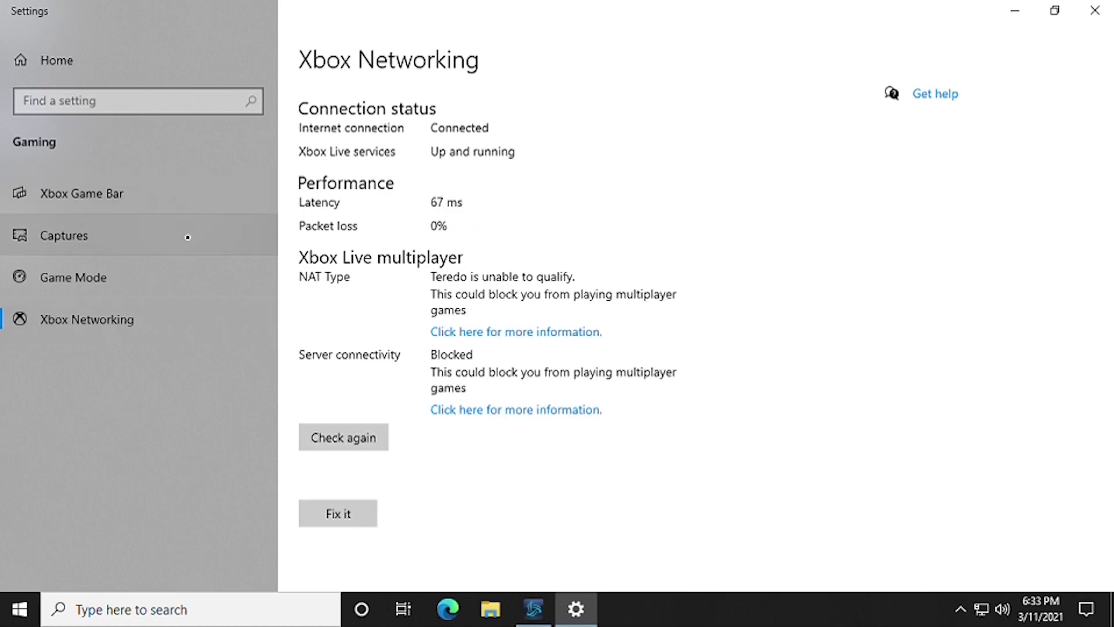
click(189, 215)
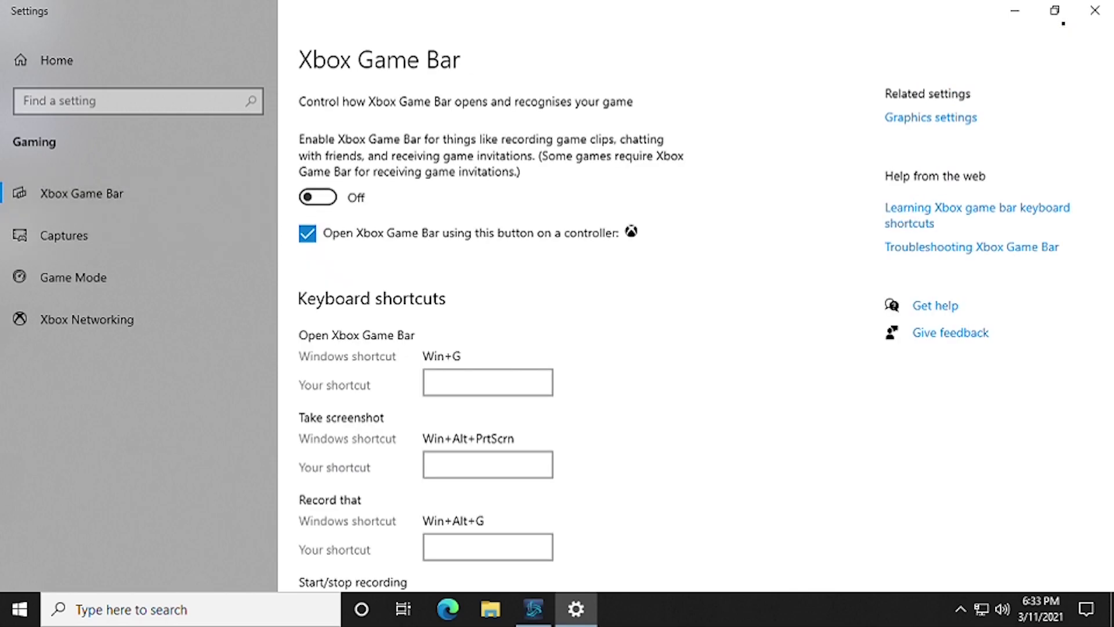
click(1054, 10)
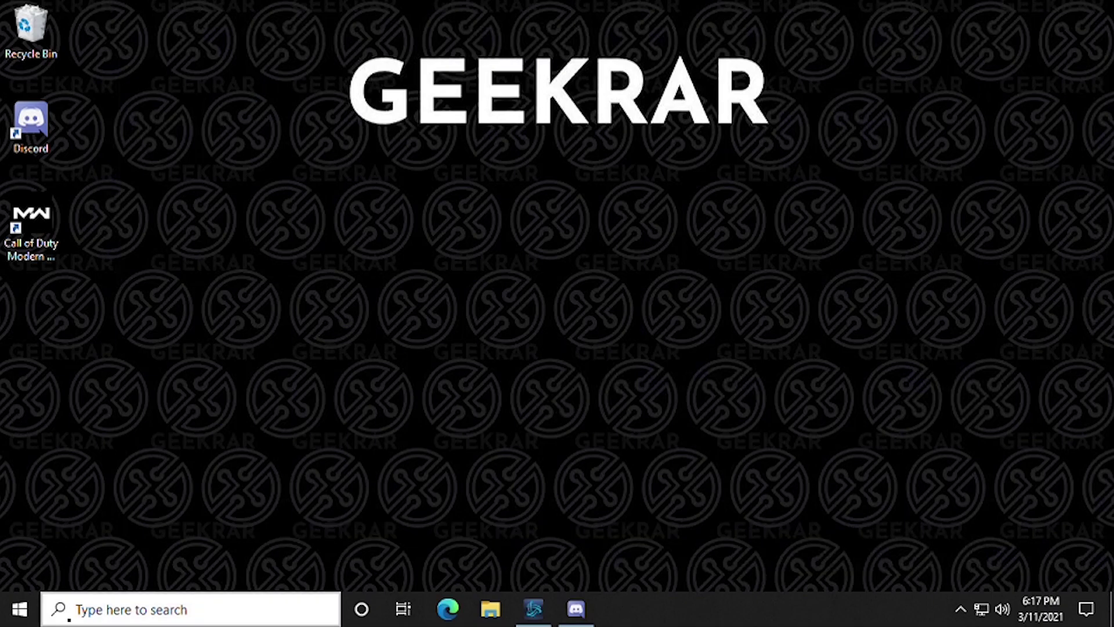
- Launch Command Prompt as administrator from a 'cmd' Start search
click(37, 623)
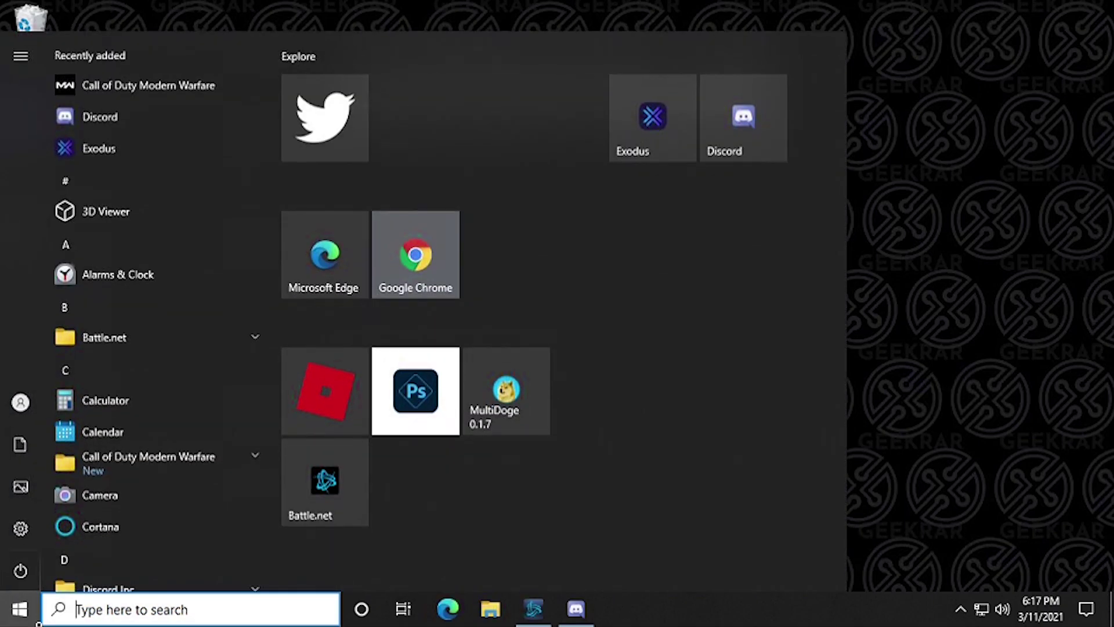
text(cmd)
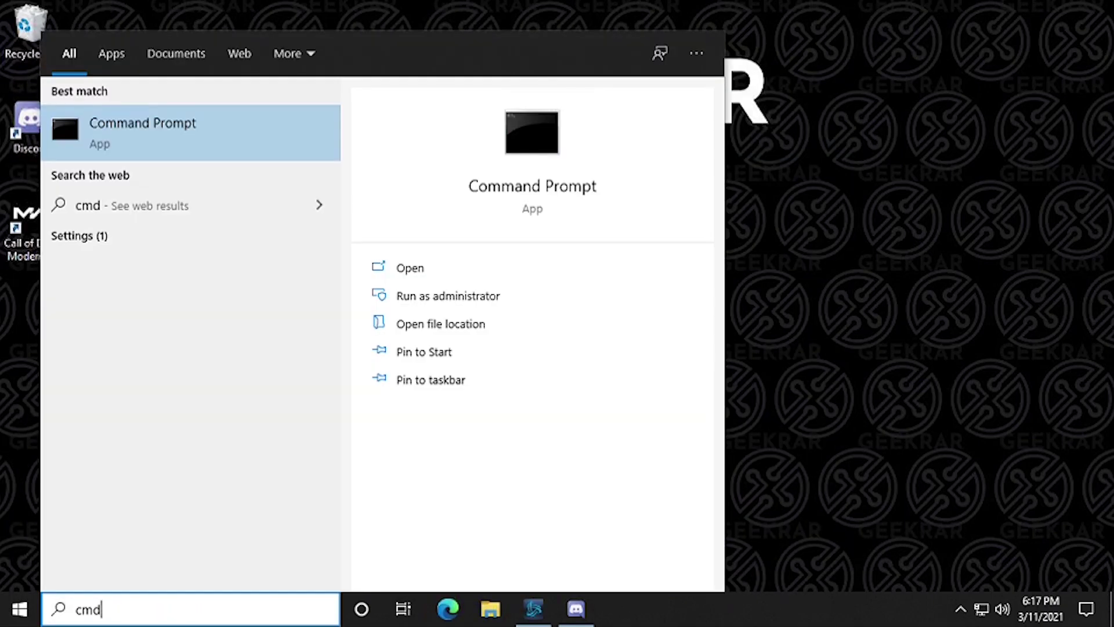
right_click(137, 156)
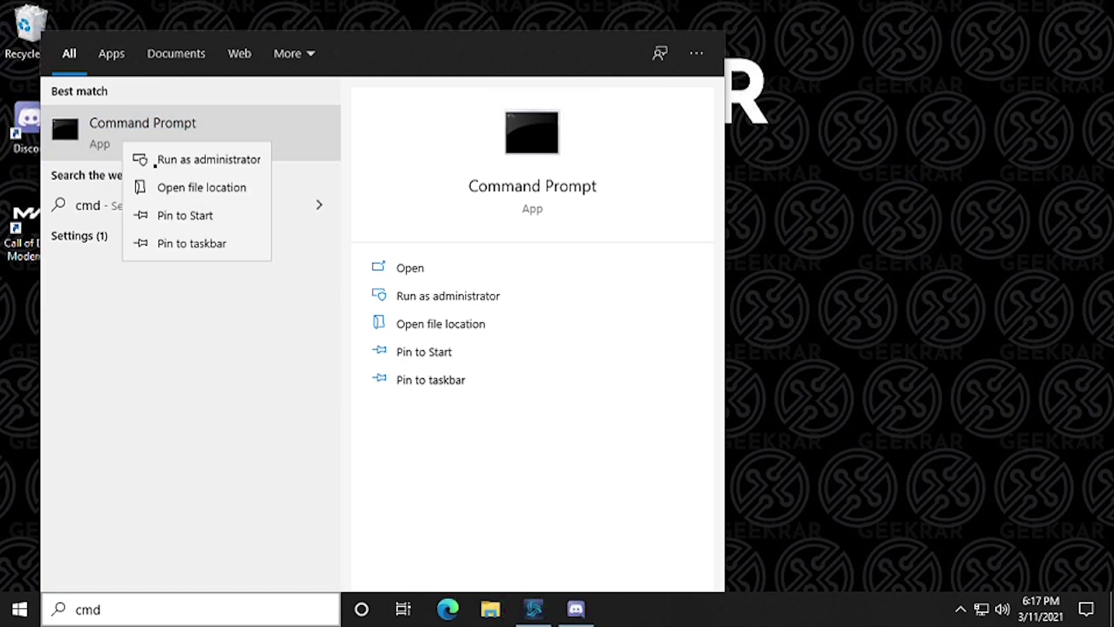
click(188, 165)
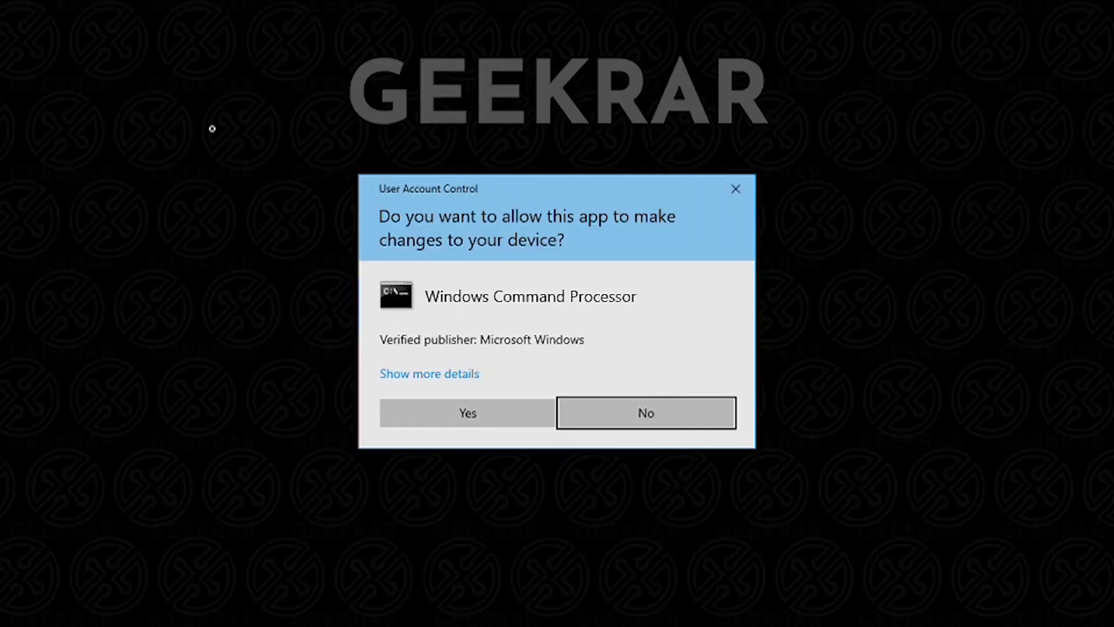
click(481, 413)
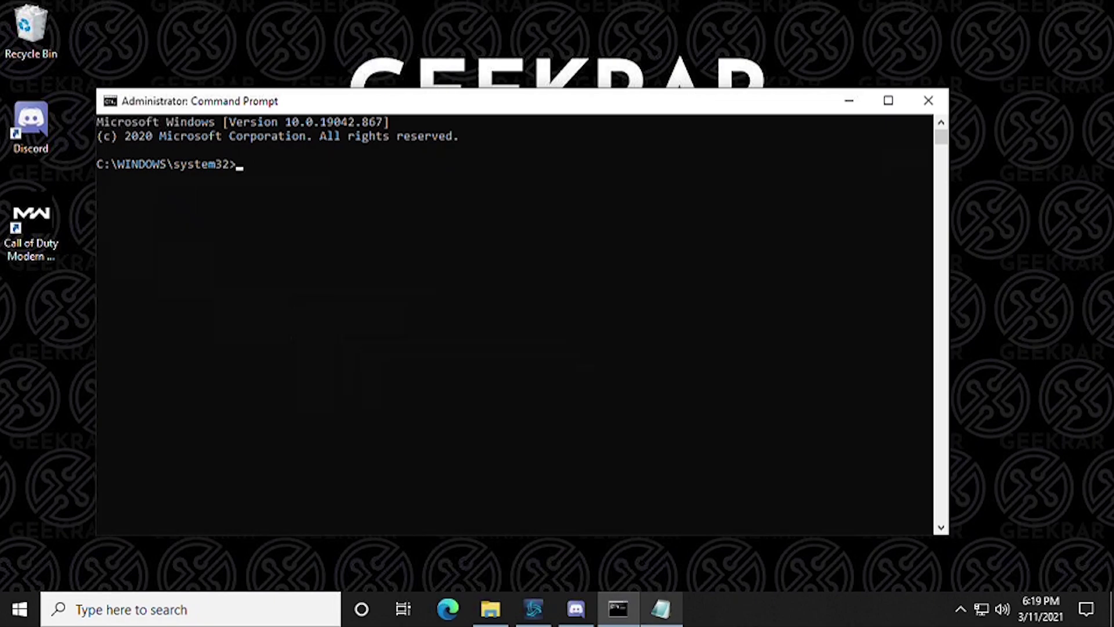
- Run powercfg -duplicatescheme e9a42b02-d5df-448d-aa00-03f14749eb61, copied from Notepad, then minimize the console
click(660, 608)
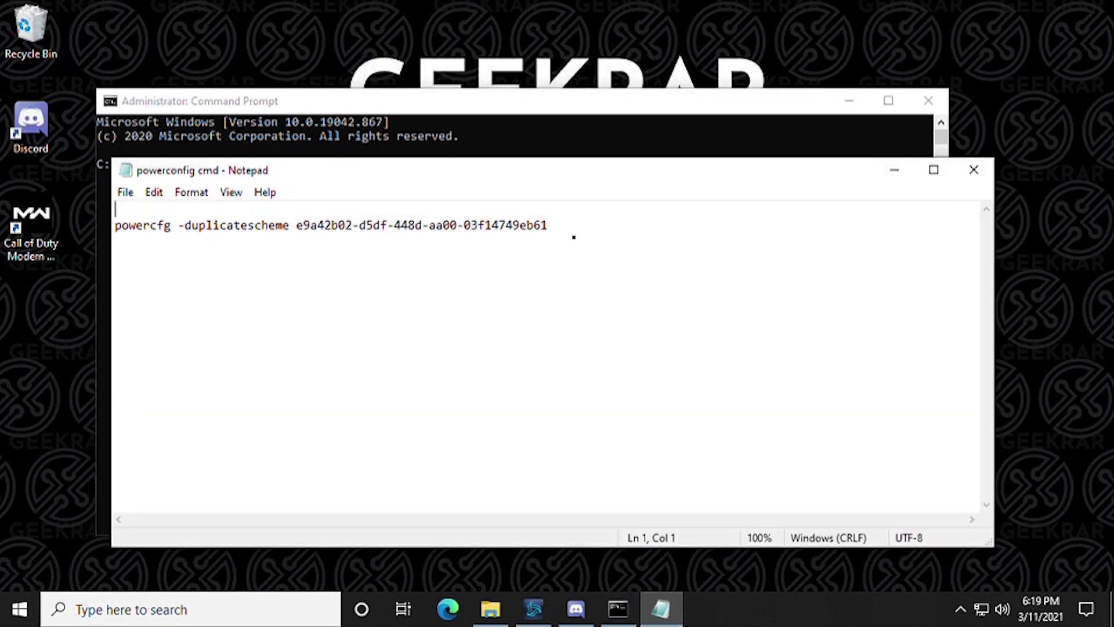
drag(574, 232, 124, 268)
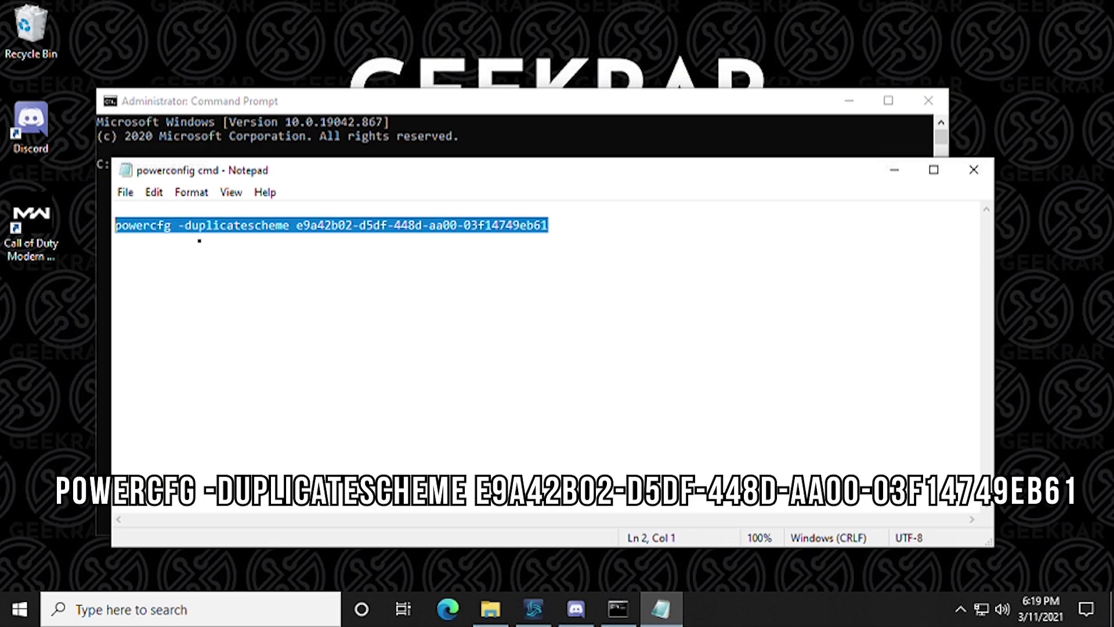
right_click(182, 223)
click(243, 278)
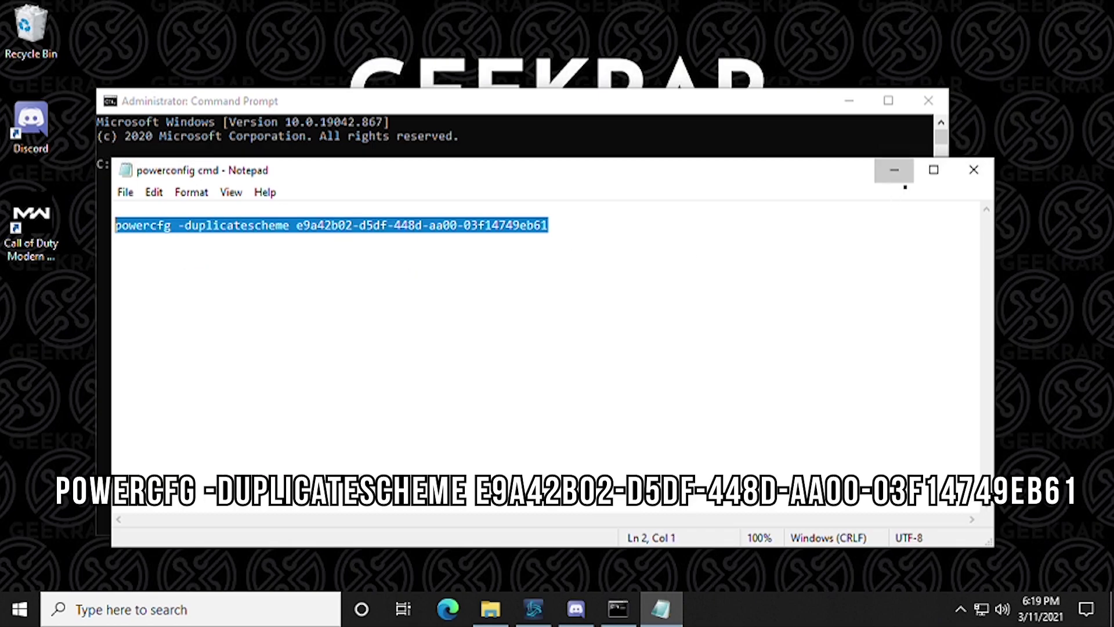
click(898, 172)
right_click(344, 214)
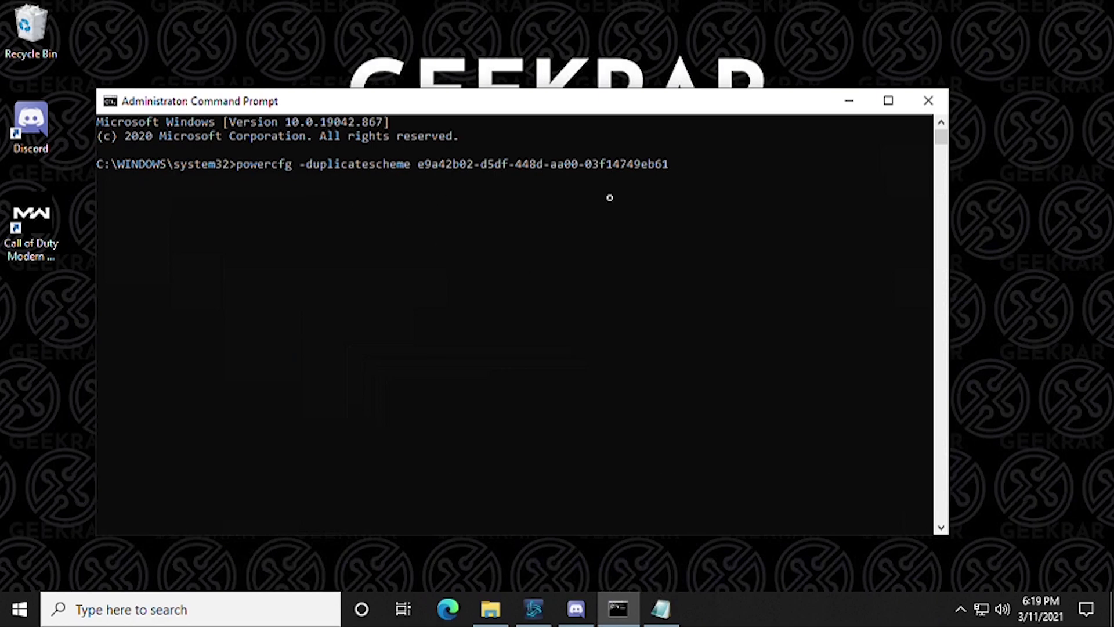
key(Return)
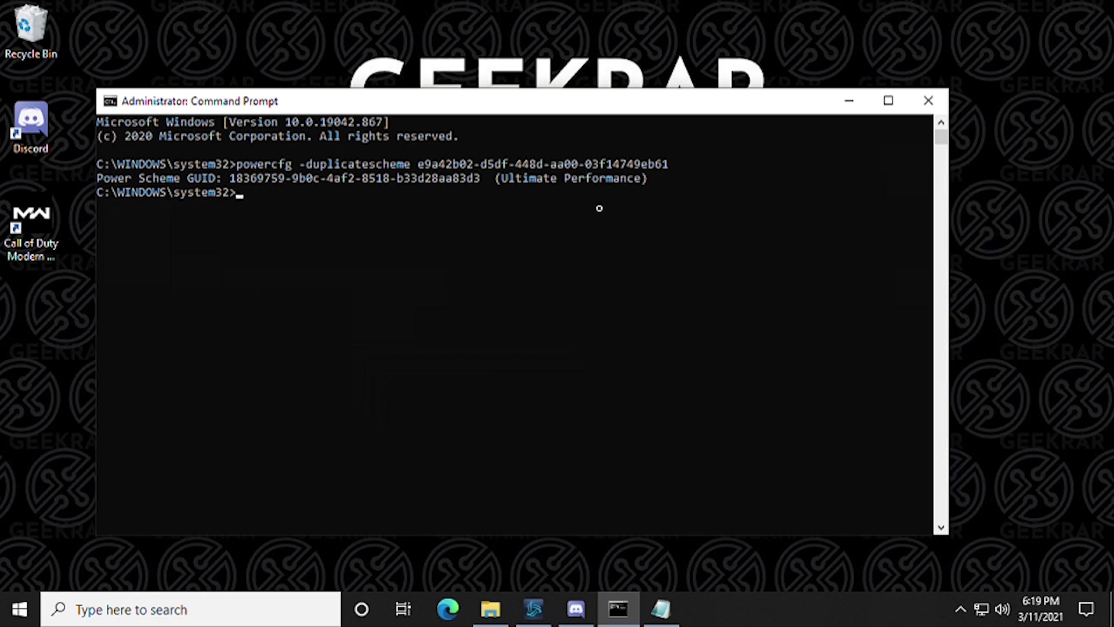
click(849, 101)
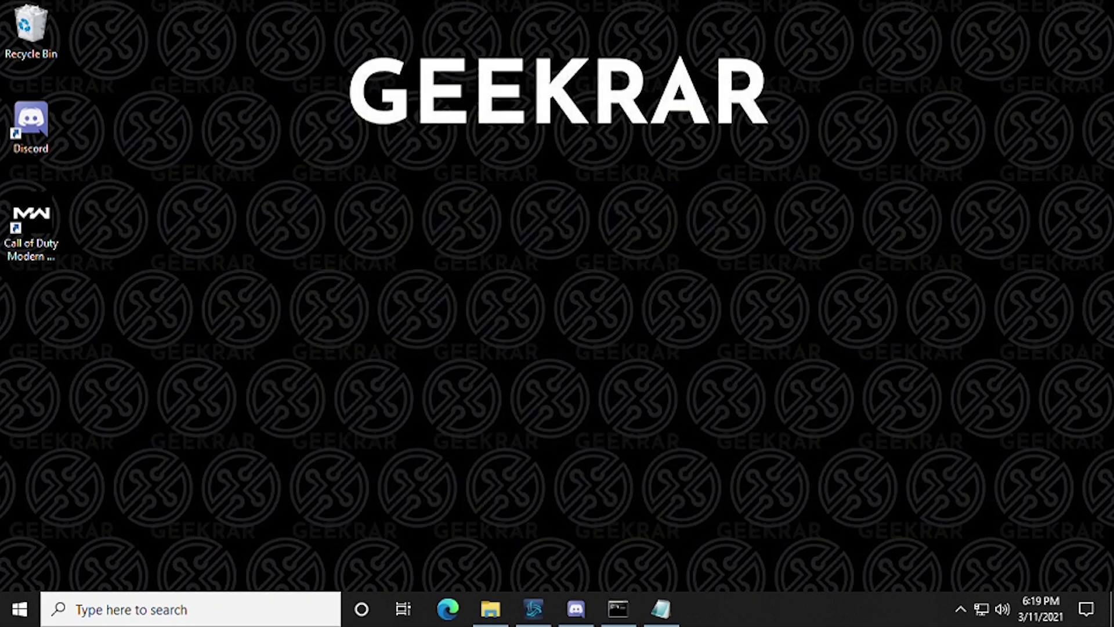
- Switch the active power plan from Balanced to Ultimate Performance in Additional power settings
key(super)
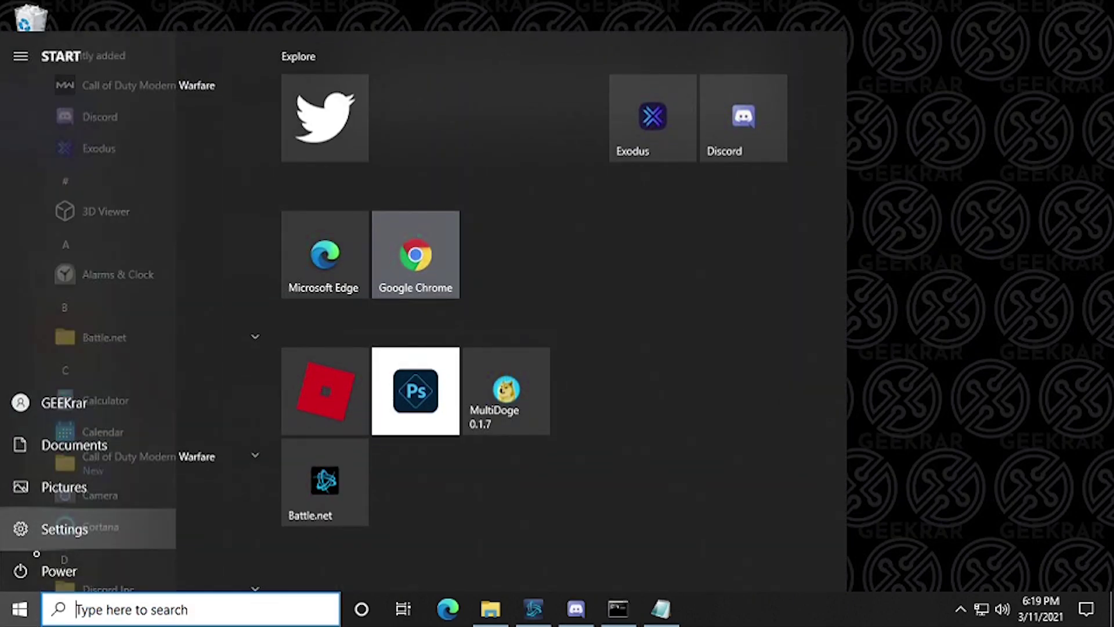
click(34, 529)
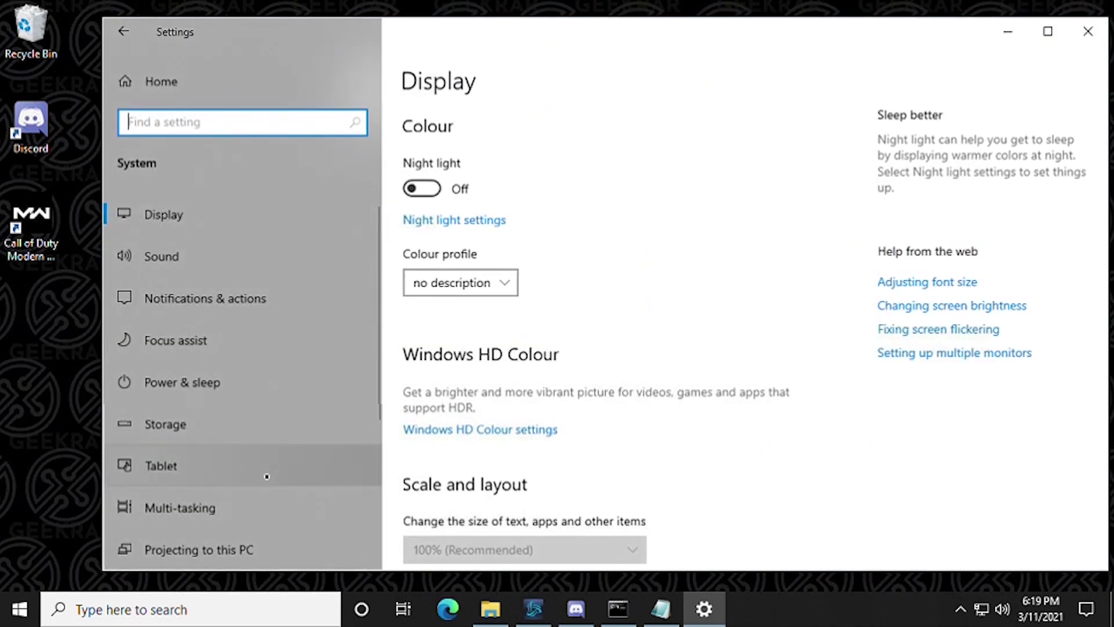
click(196, 401)
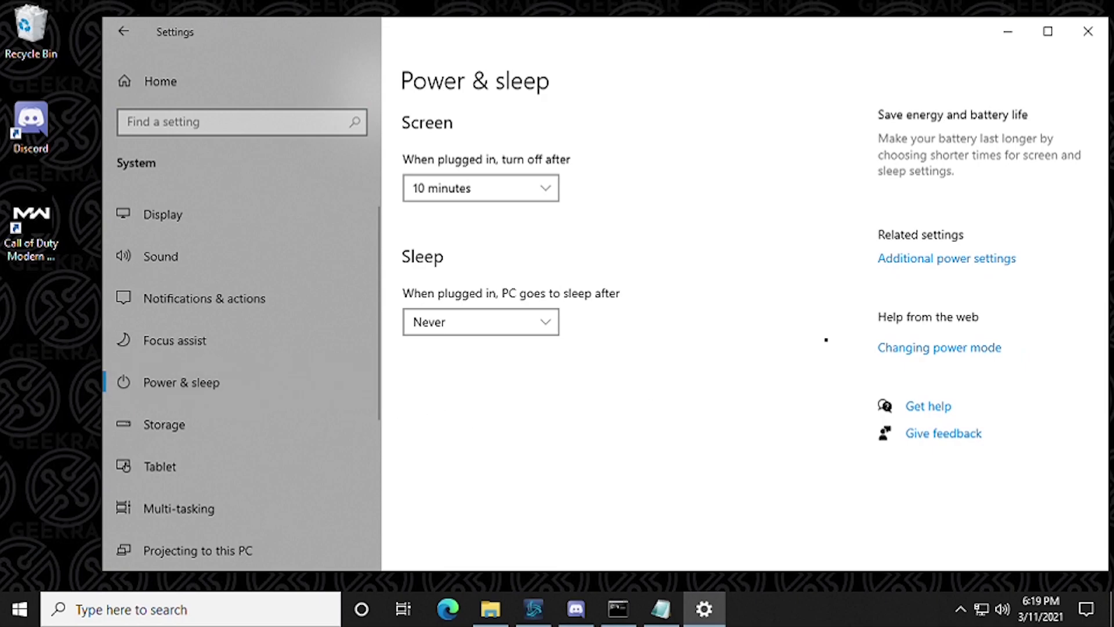
click(948, 259)
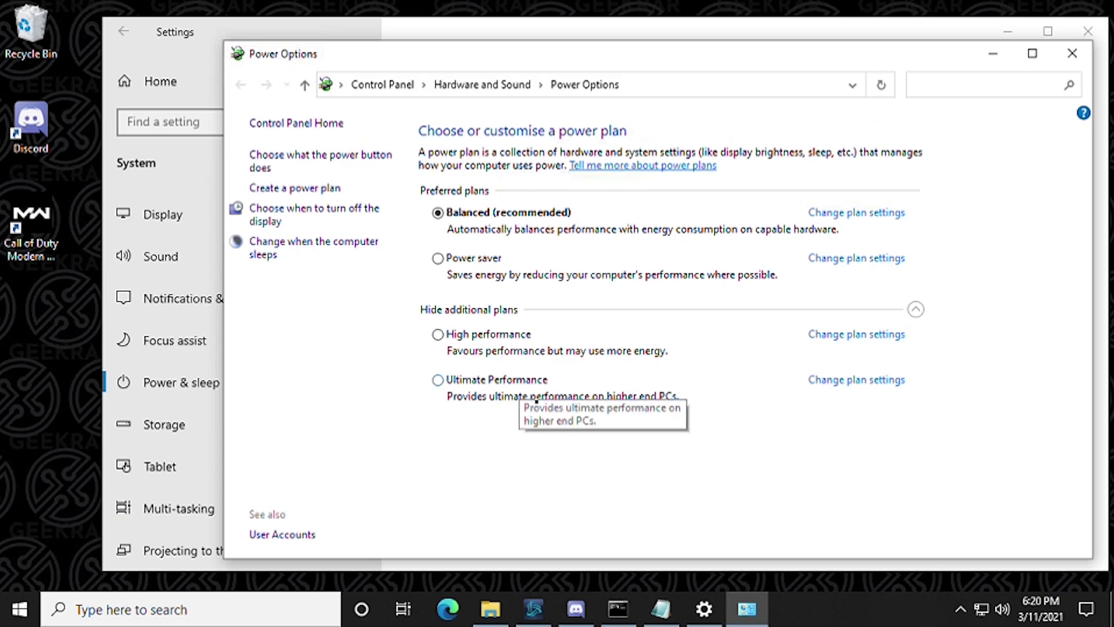
click(536, 401)
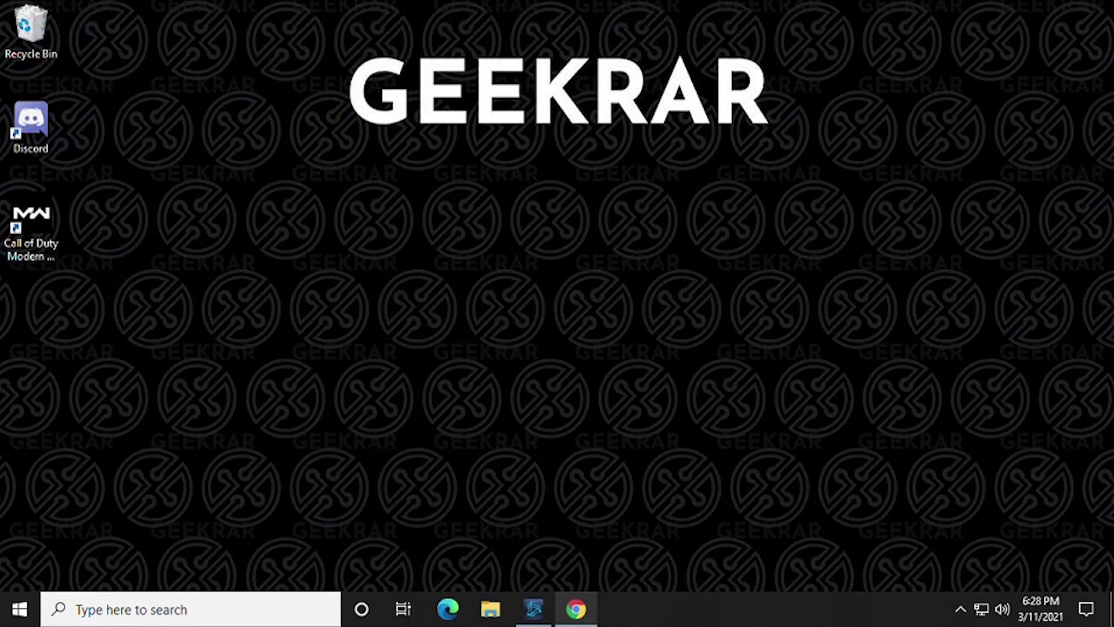
- Open Task Manager from the taskbar and end the Discord and Google Chrome tasks
right_click(682, 624)
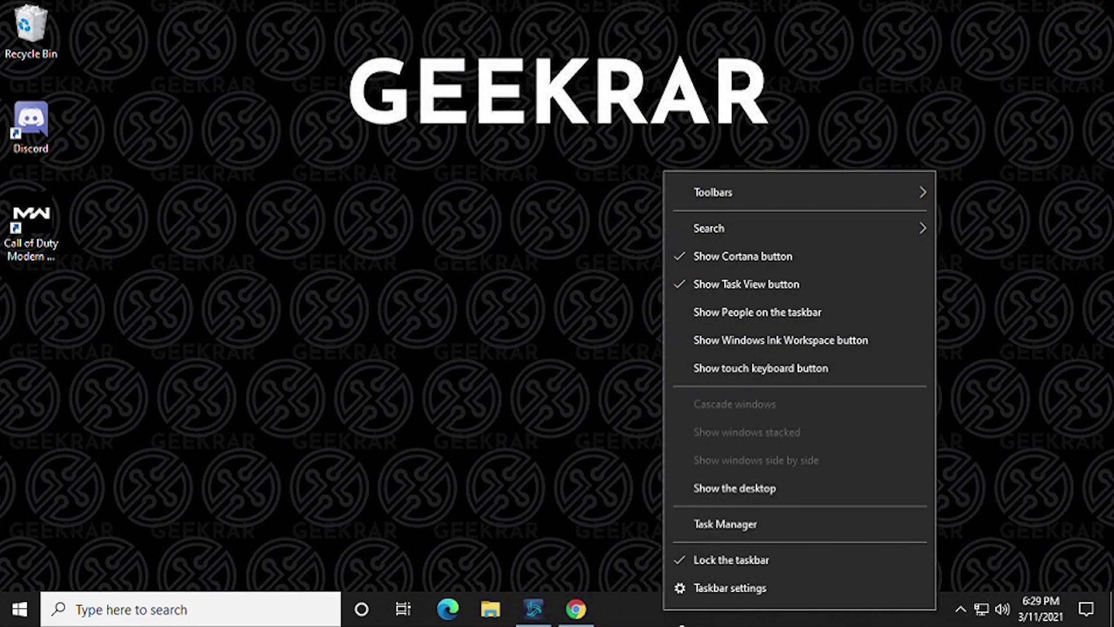
click(729, 533)
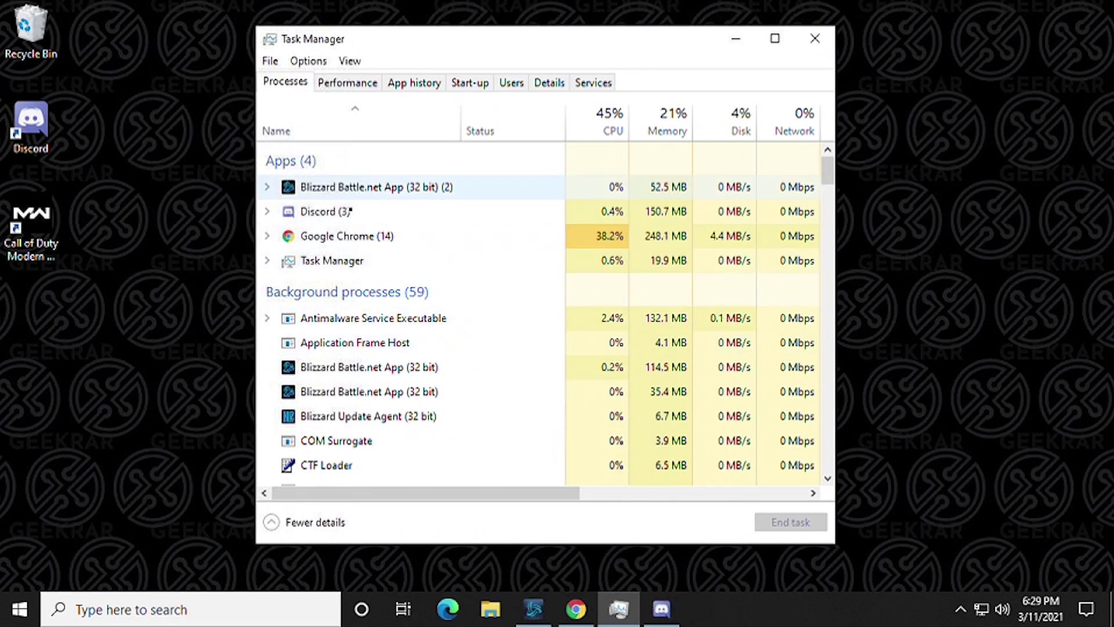
click(341, 197)
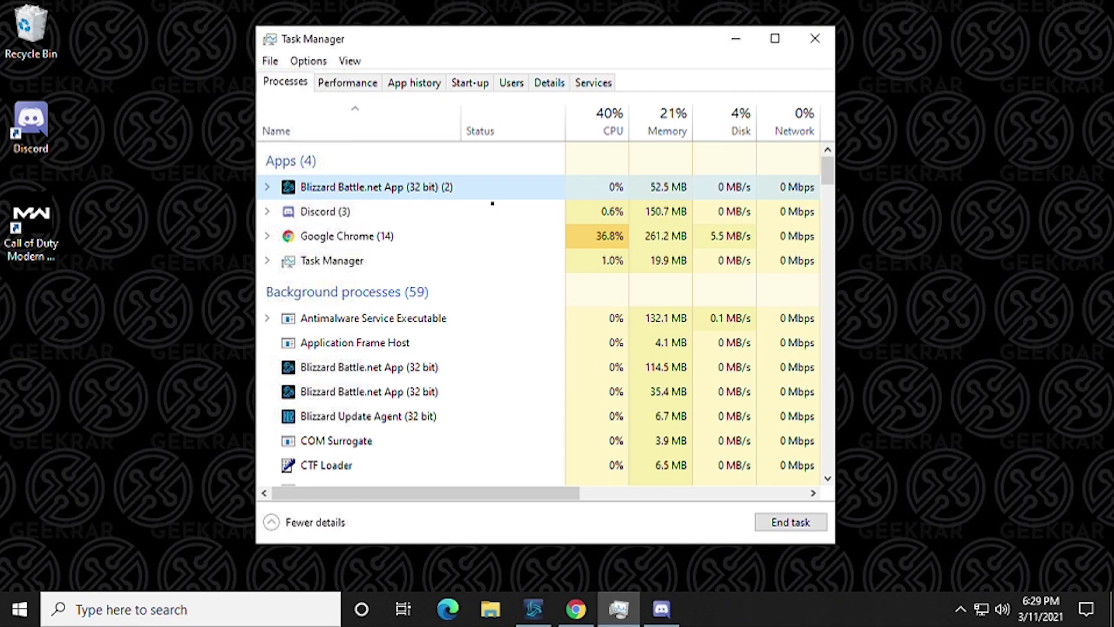
click(346, 221)
right_click(346, 219)
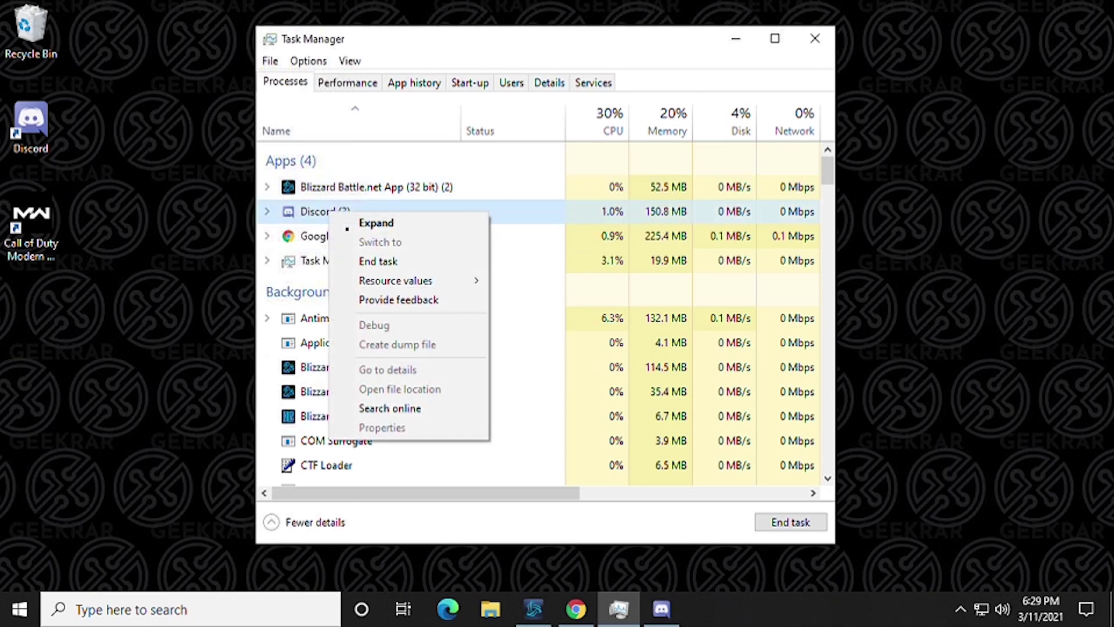
click(377, 260)
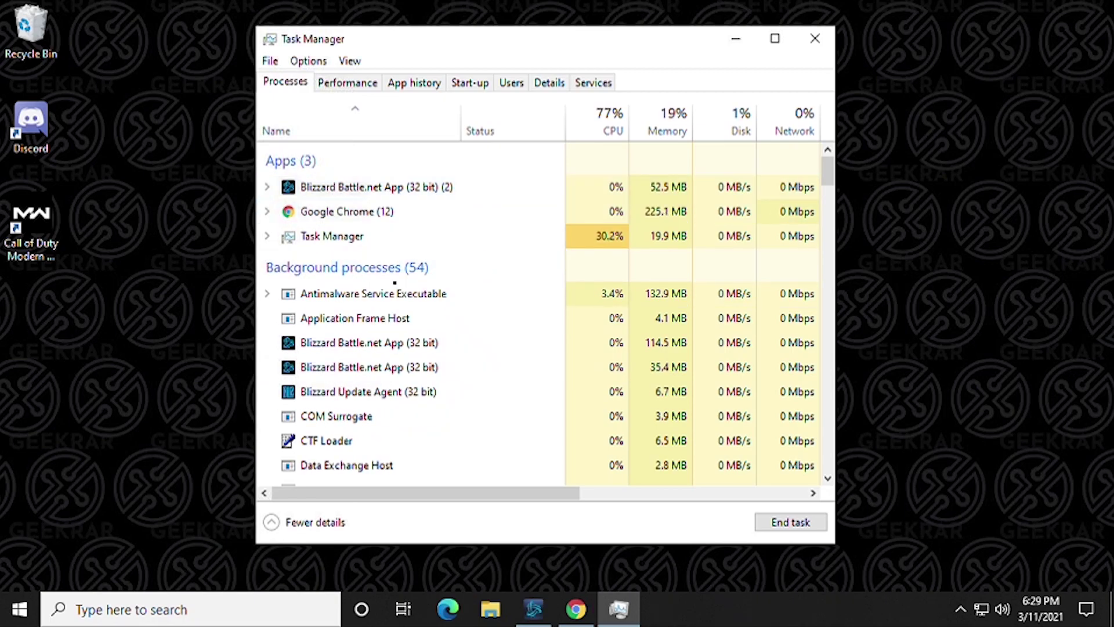
right_click(344, 215)
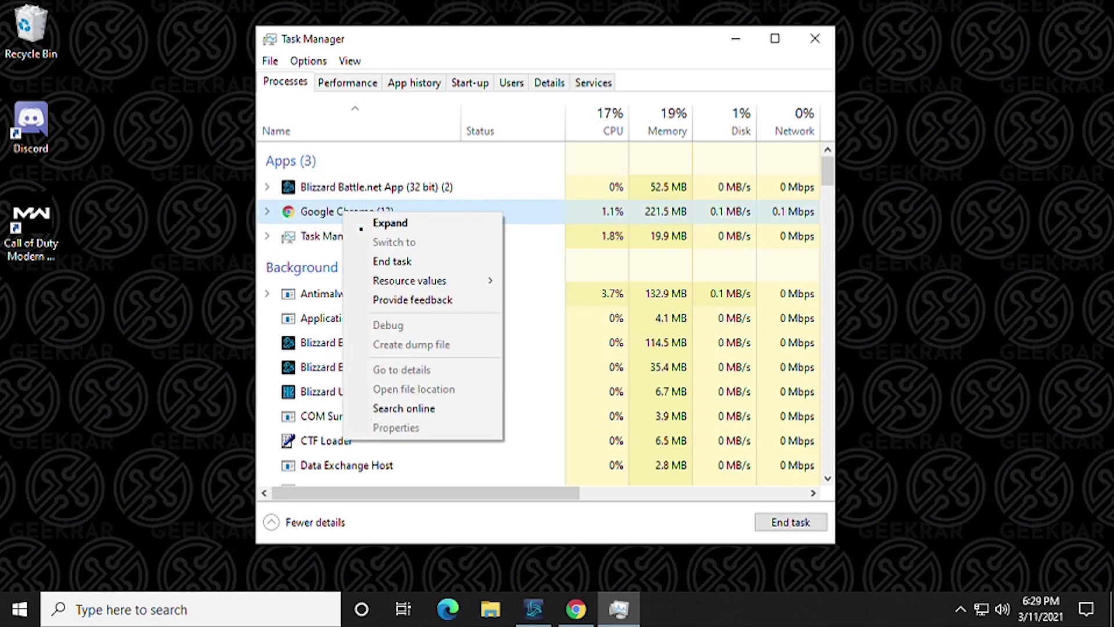
click(394, 262)
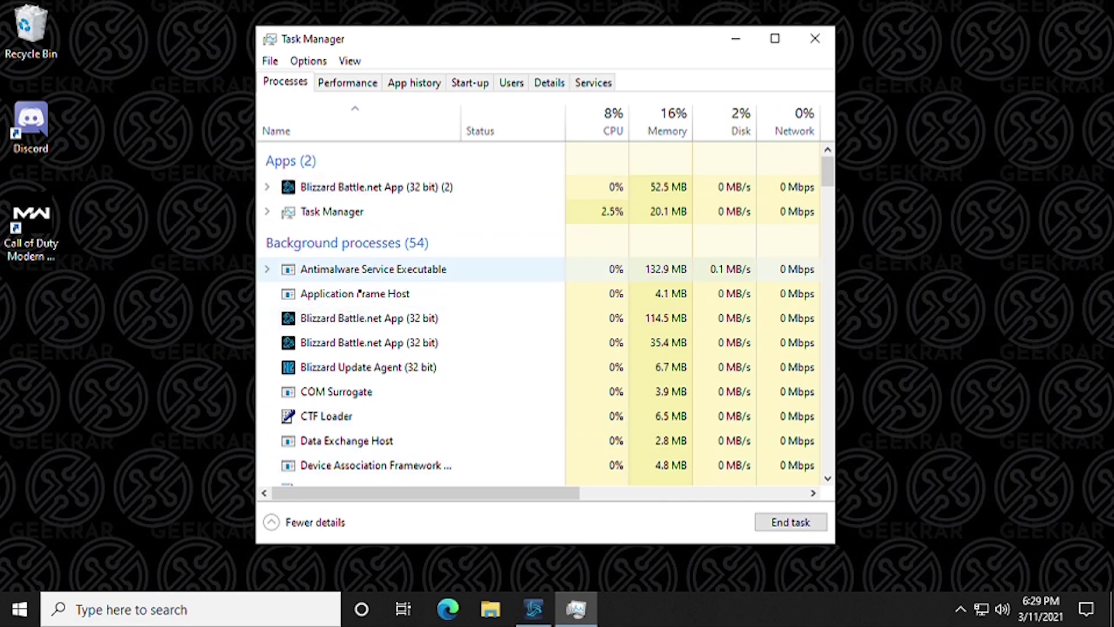
- Look through the background processes, then bring up the Start-up apps list
scroll(395, 322, down, 1)
scroll(395, 322, down, 5)
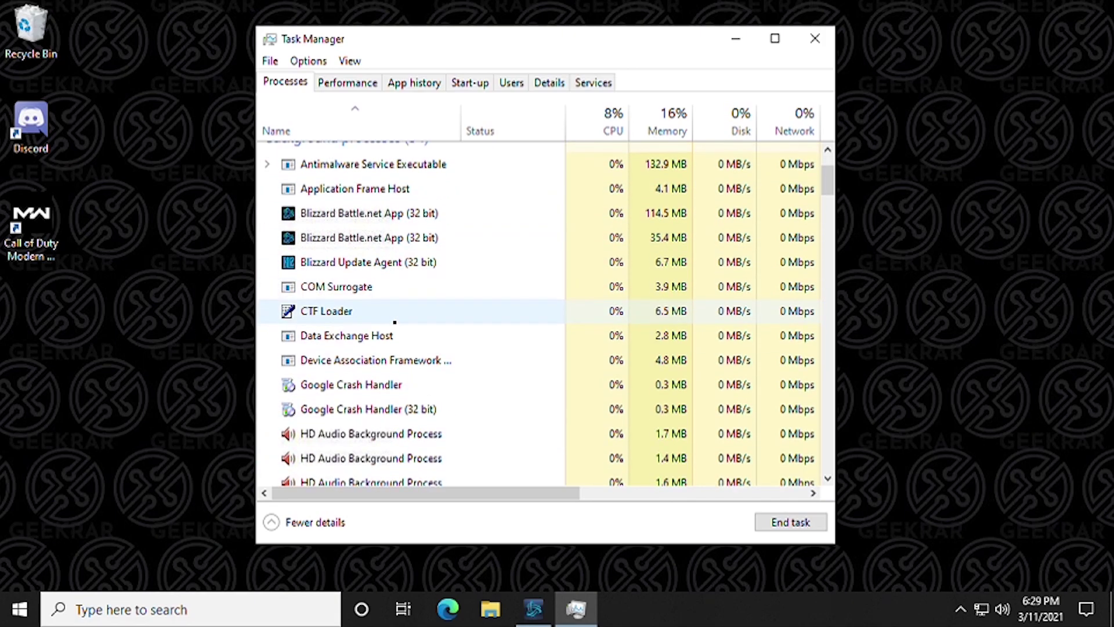
scroll(395, 322, down, 4)
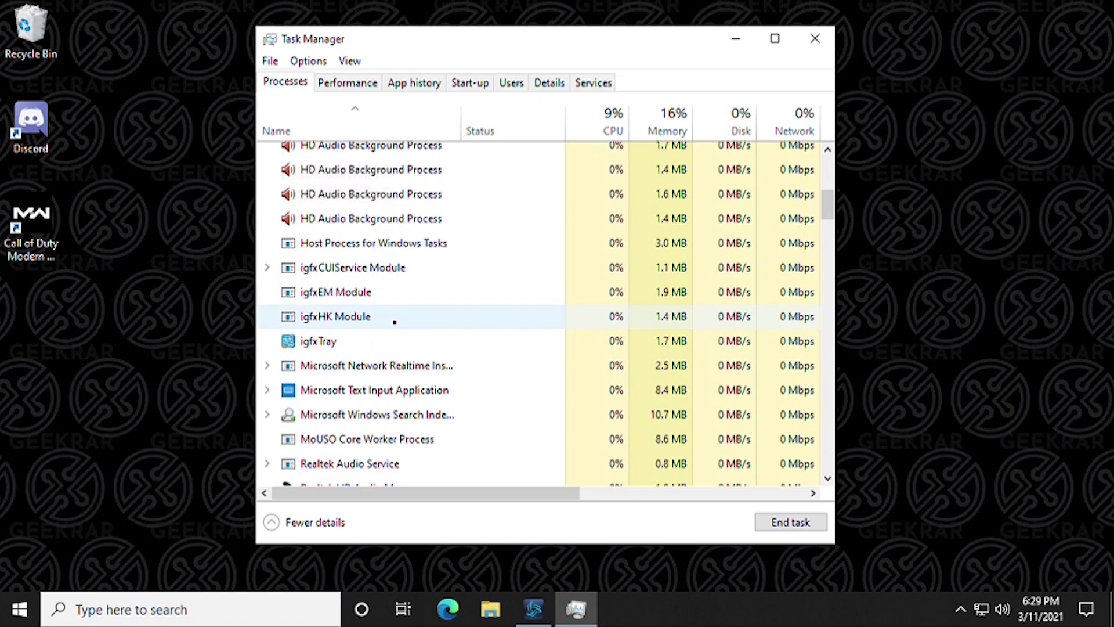
scroll(395, 322, down, 3)
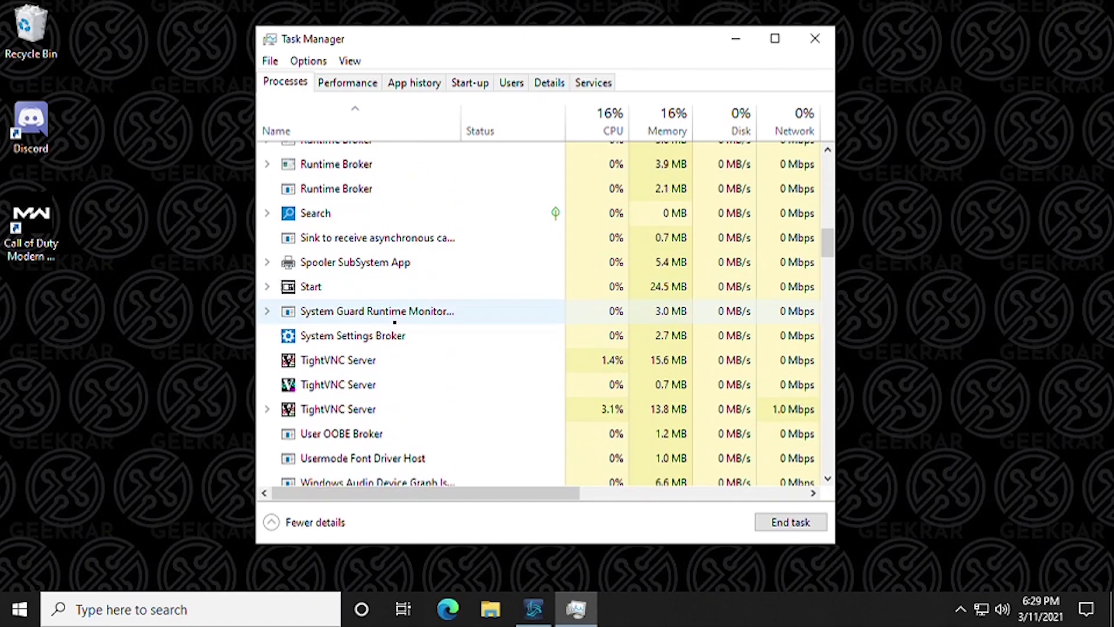
scroll(395, 322, down, 2)
scroll(395, 322, up, 15)
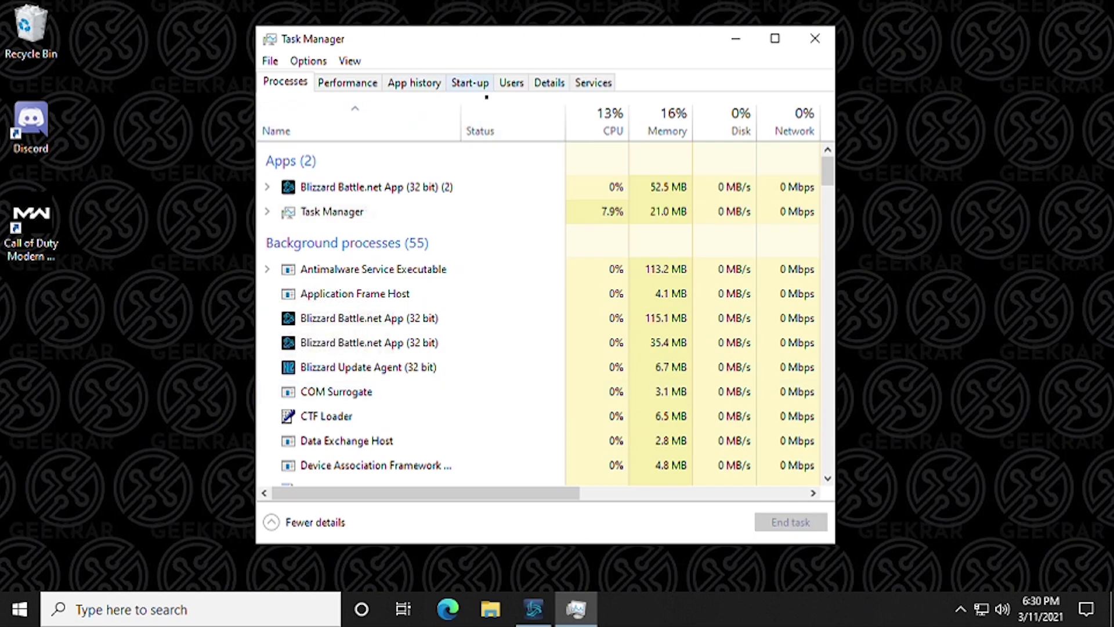
click(482, 87)
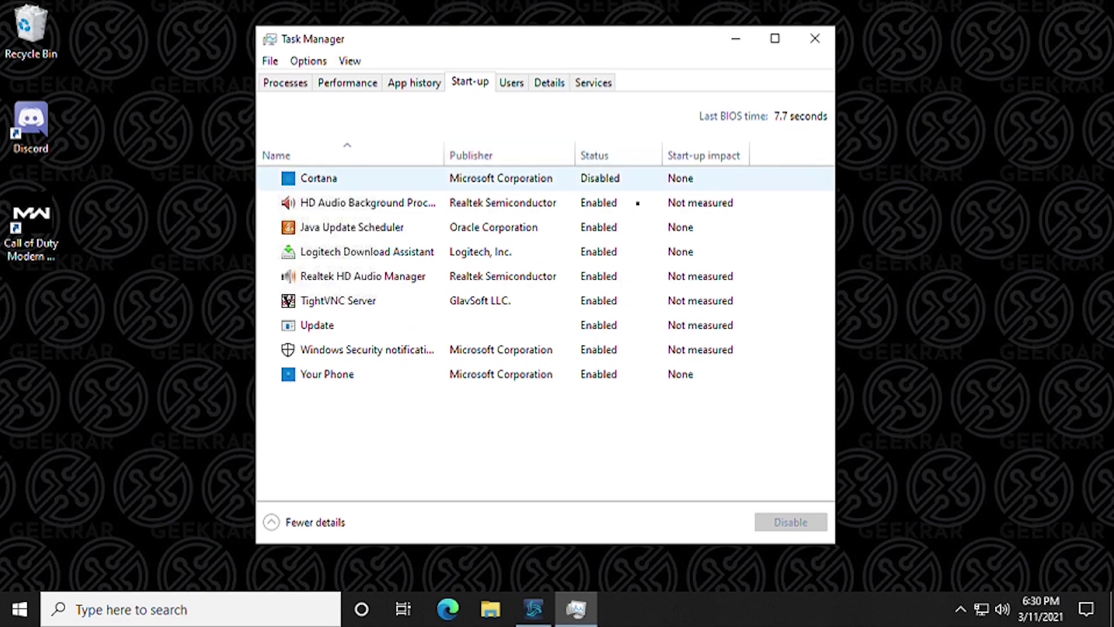
- Set Java Update Scheduler, Logitech Download Assistant and Your Phone to Disabled on the Start-up tab
click(344, 234)
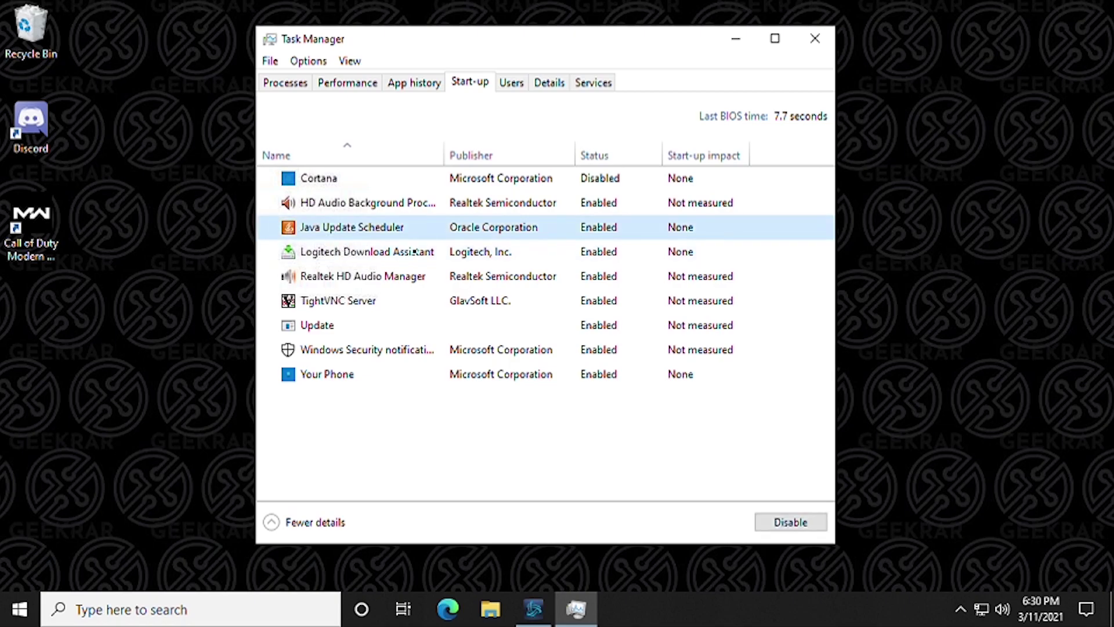
right_click(632, 232)
click(656, 242)
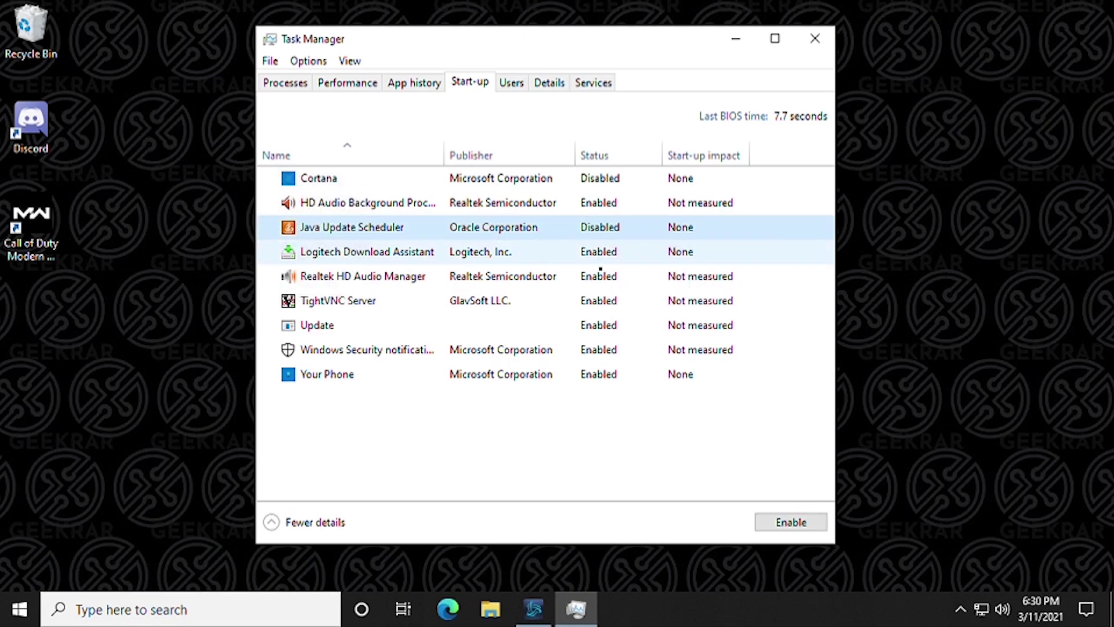
right_click(584, 253)
click(624, 267)
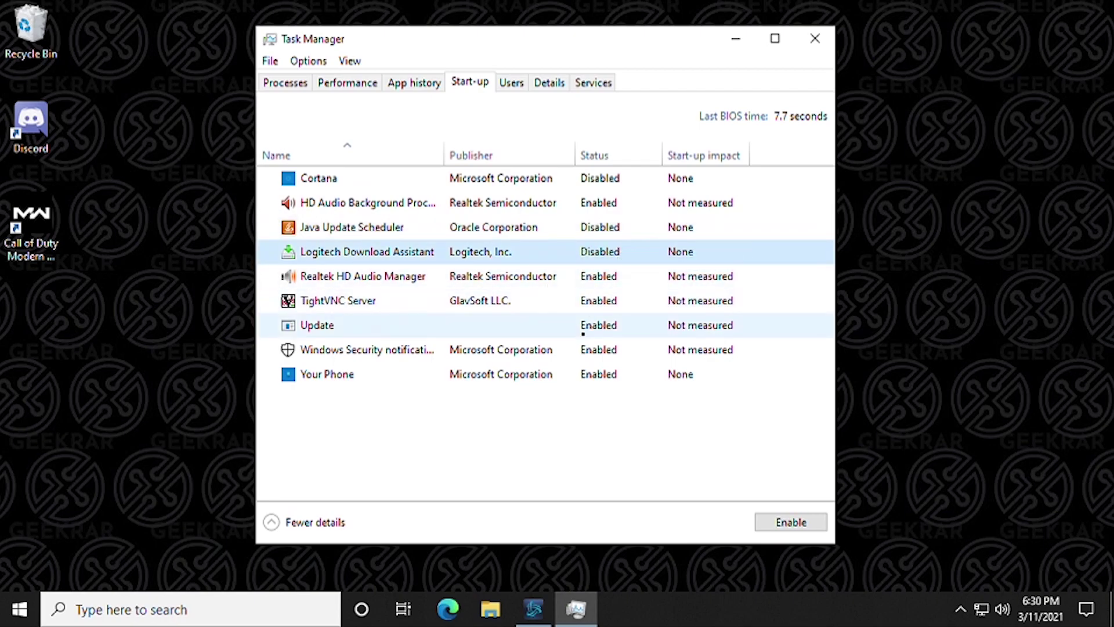
right_click(511, 383)
click(529, 405)
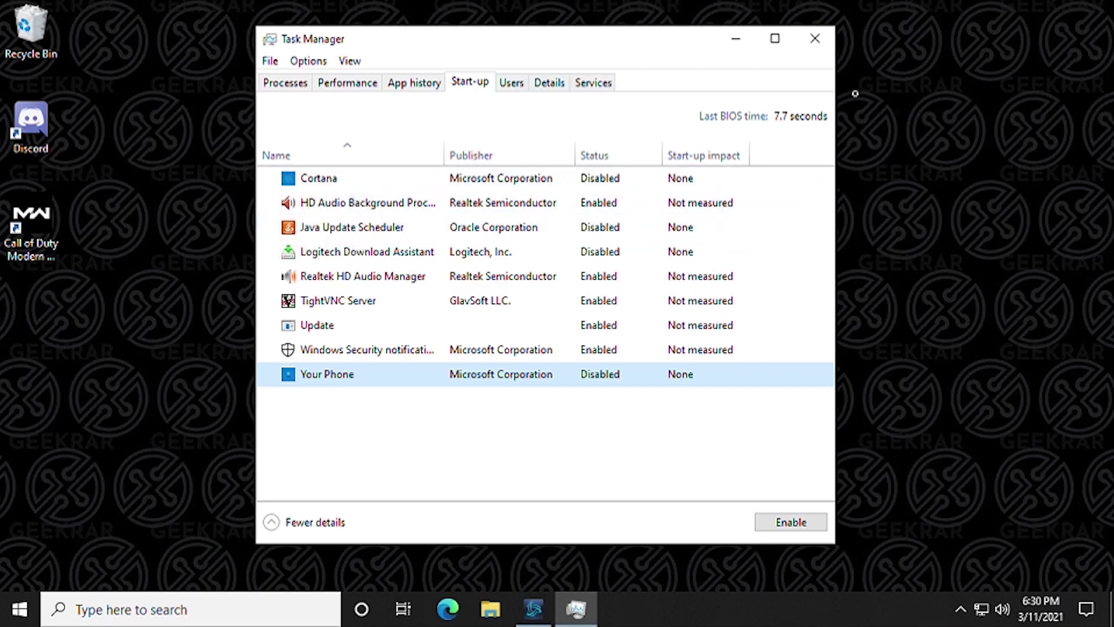
- Close the Task Manager window to return to the desktop
click(830, 50)
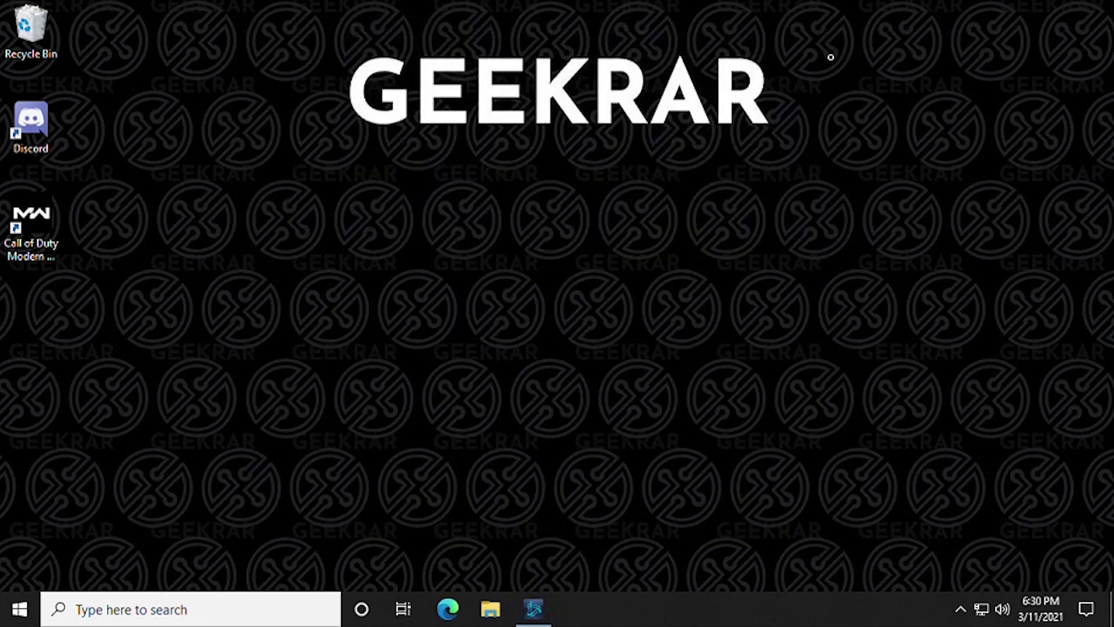